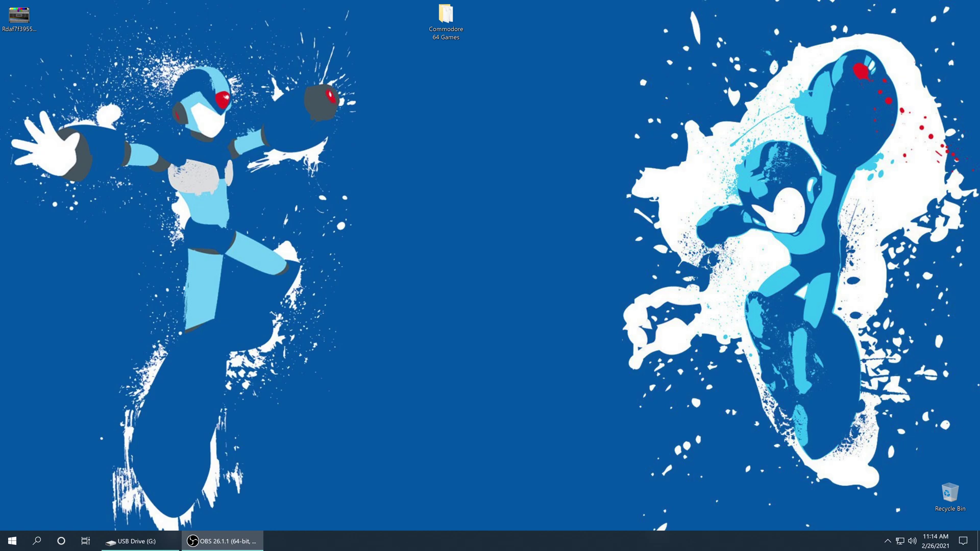
- Open the desktop Commodore 64 Games folder, then its California Games subfolder holding disks S1–S4
double_click(445, 20)
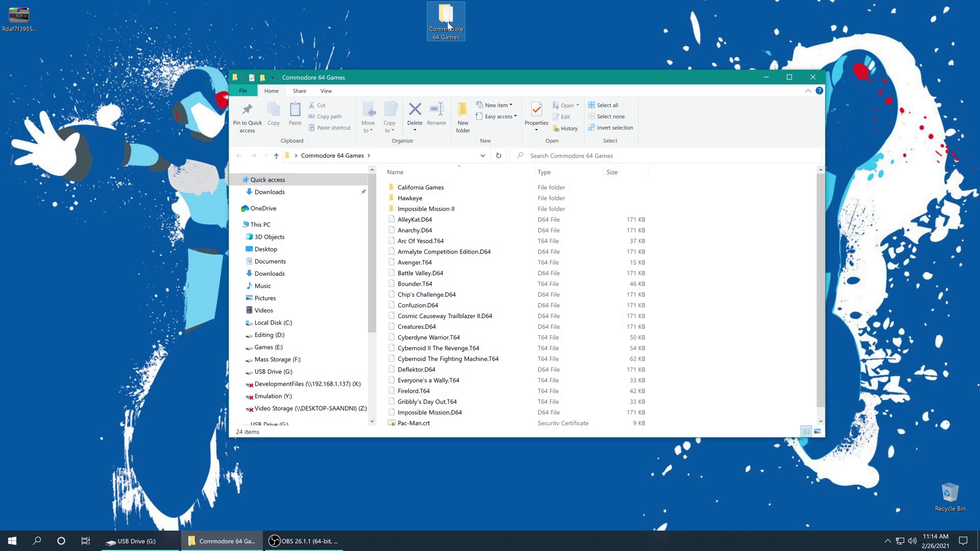
left_click_drag(677, 212, 738, 234)
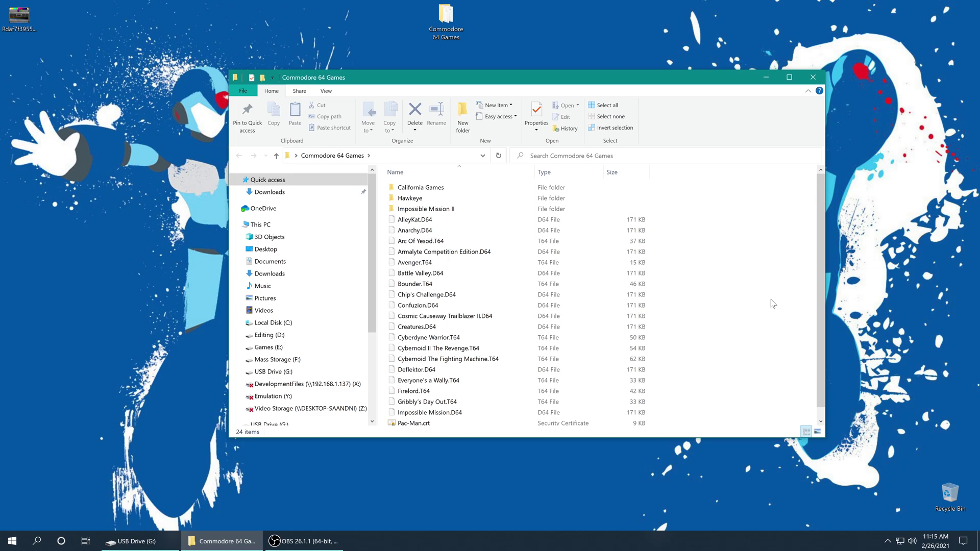
left_click(462, 261)
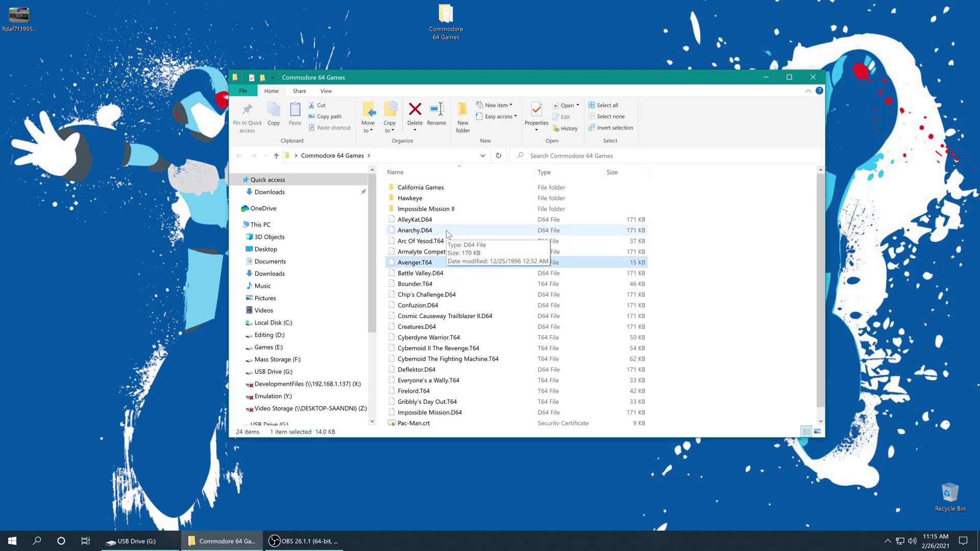
left_click(444, 232)
scroll(444, 232, "down", 1)
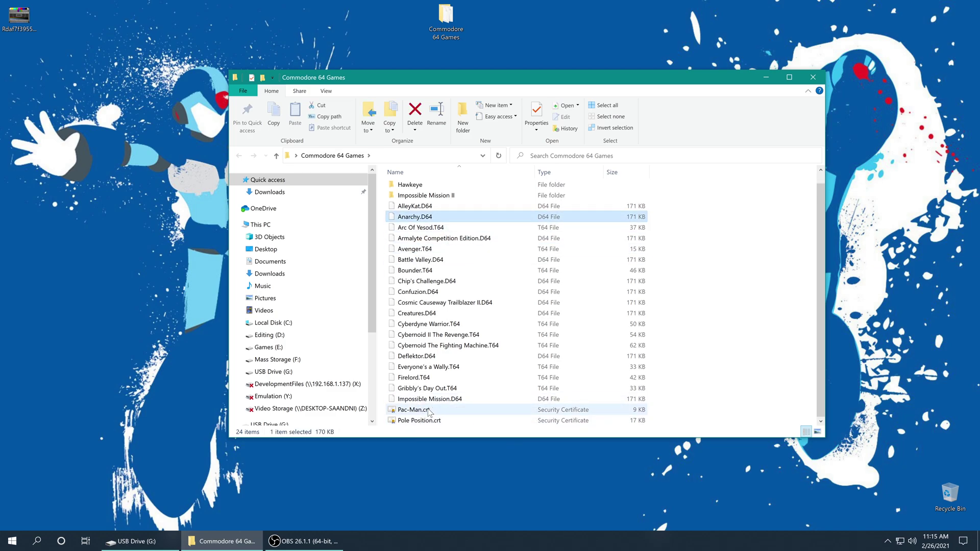
scroll(562, 352, "up", 1)
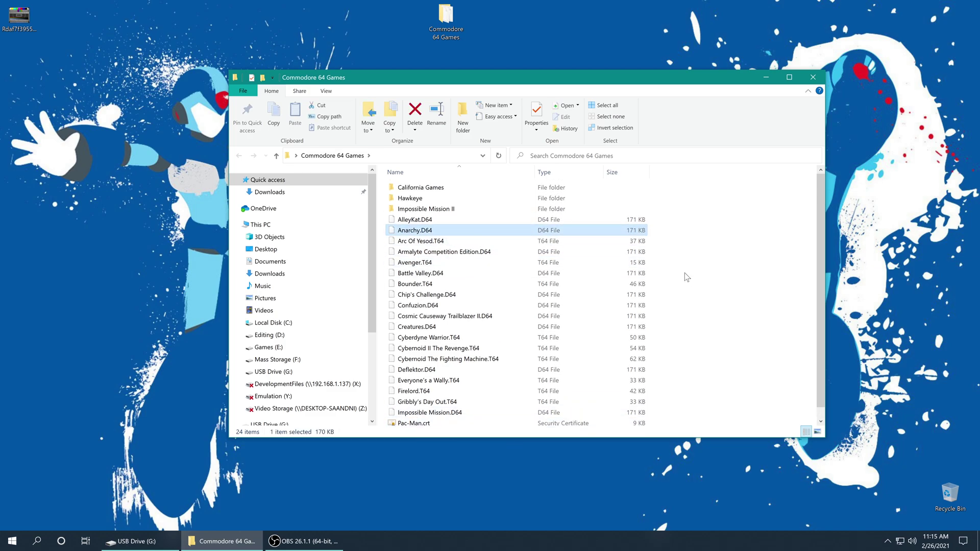
double_click(431, 189)
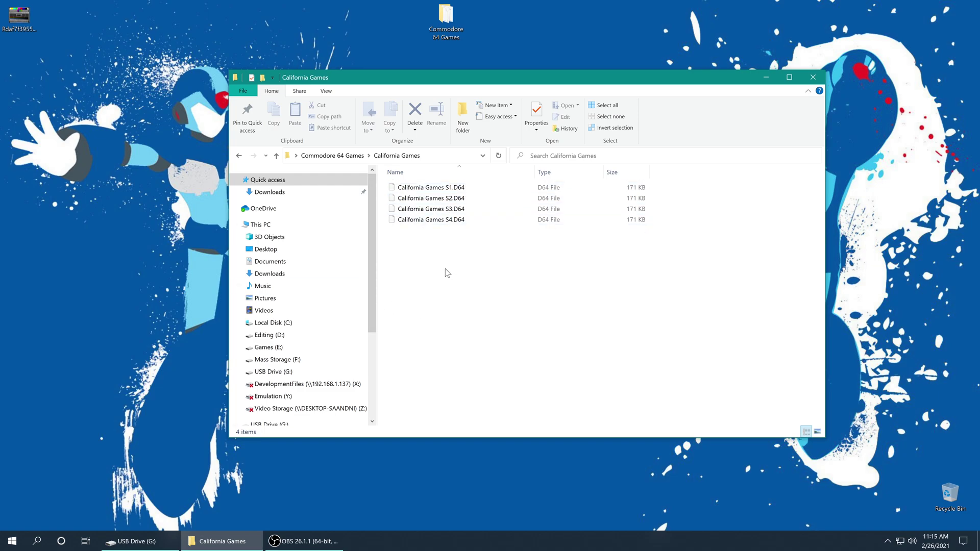
- Create a new text document named California Games in the folder
right_click(421, 255)
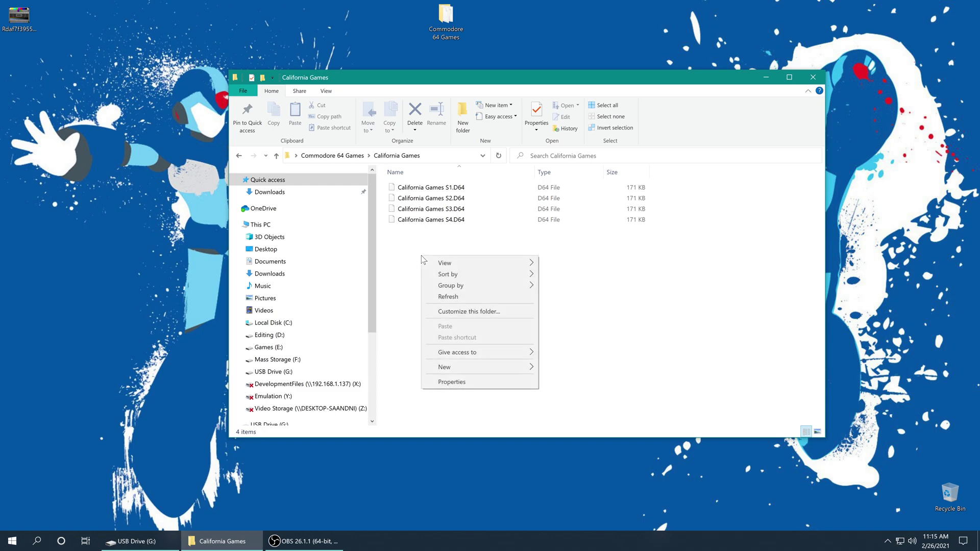
mouse_move(483, 367)
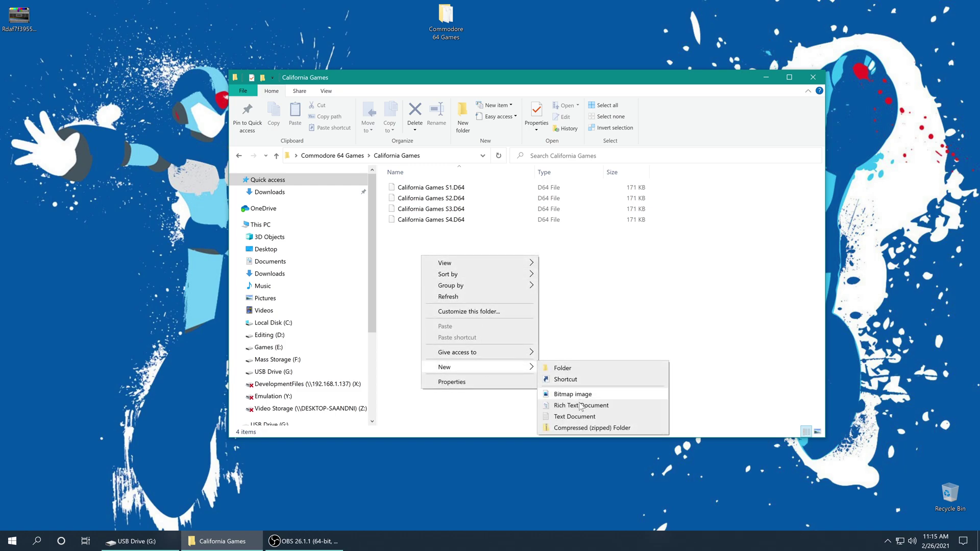
left_click(570, 416)
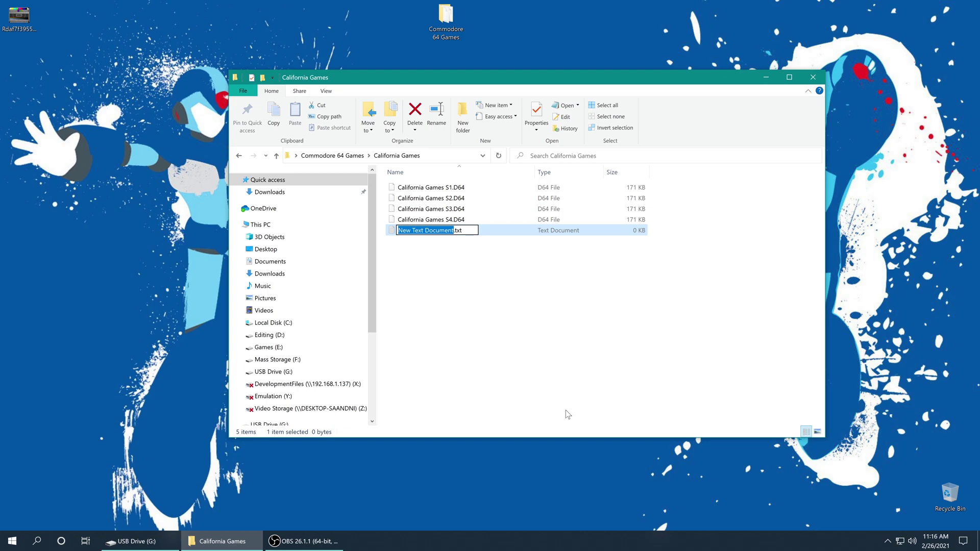
type("Cal")
type("if")
type("ornia Games")
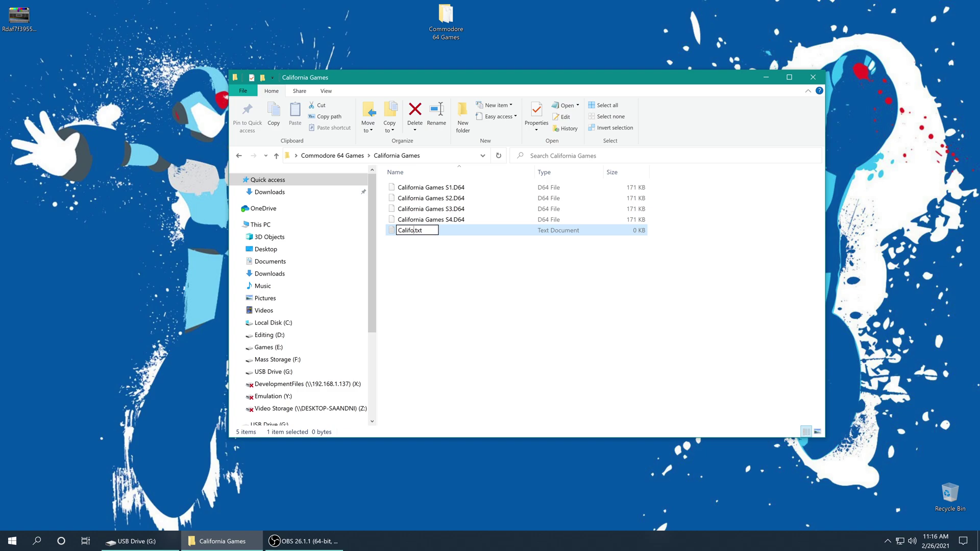
key("Return")
- Open California Games.txt and paste the S1.D64 file name as line 1
double_click(436, 232)
left_click_drag(372, 30, 246, 24)
left_click(441, 186)
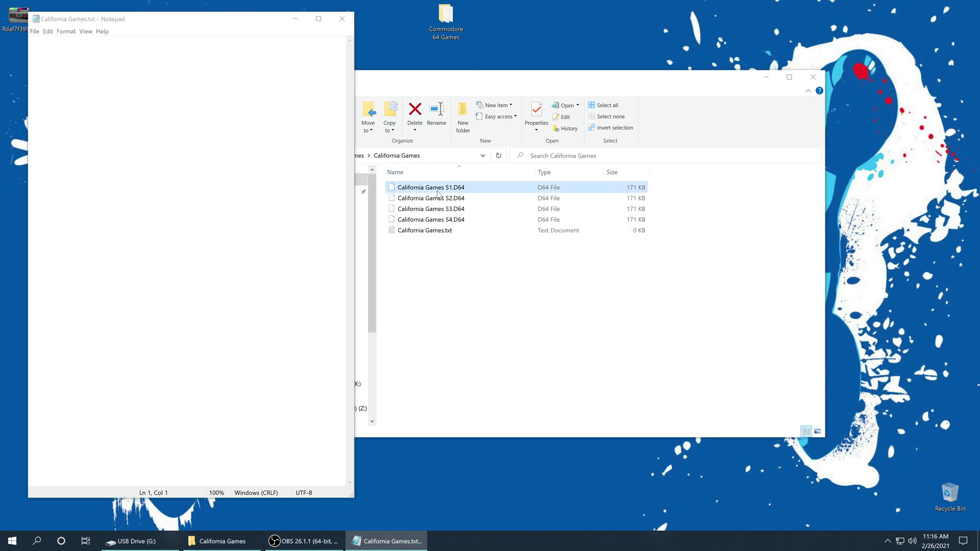
left_click(455, 189)
left_click_drag(465, 187, 401, 187)
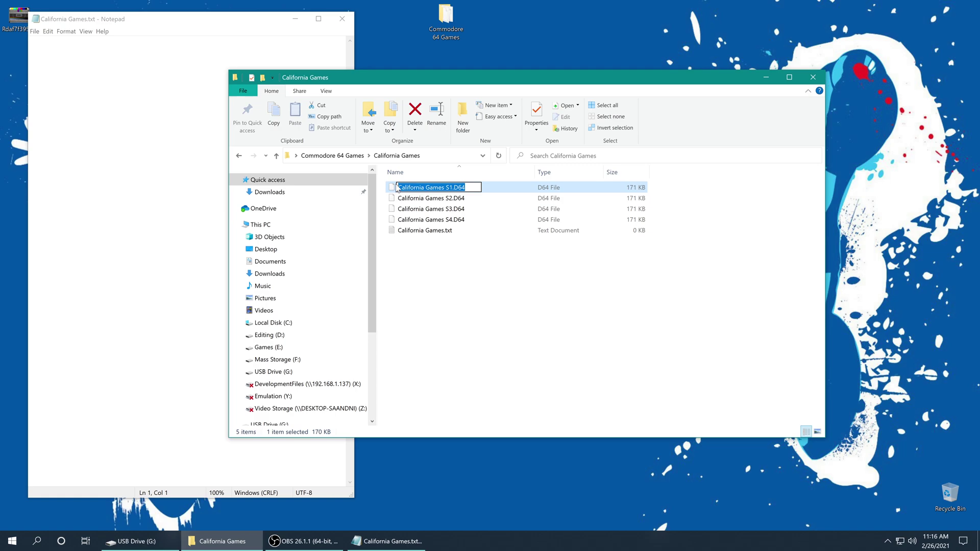
key("Return")
key("alt+Tab")
type("California Games S1.D64")
- Copy the S2.D64 and S3.D64 file names into lines 2 and 3
left_click(443, 208)
left_click(441, 200)
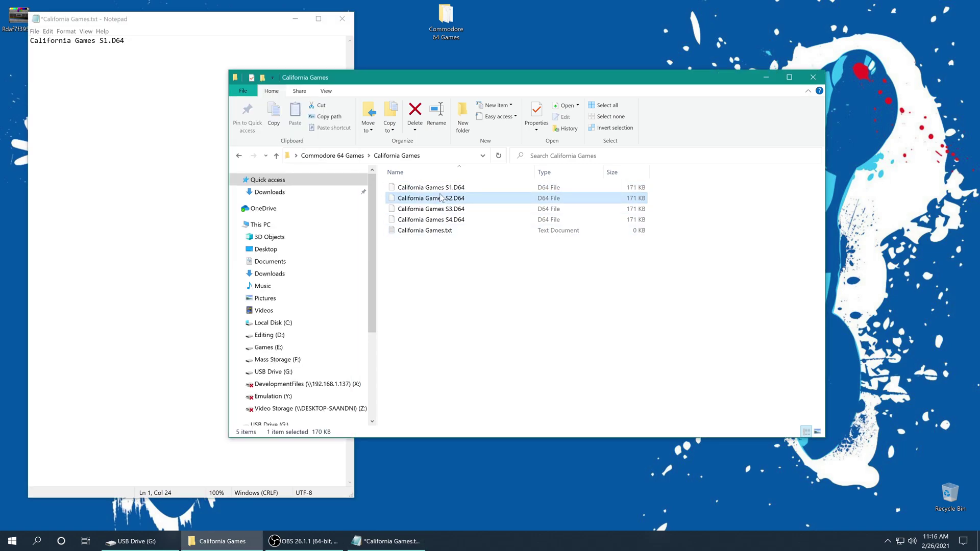
key("F2")
key("ctrl+c")
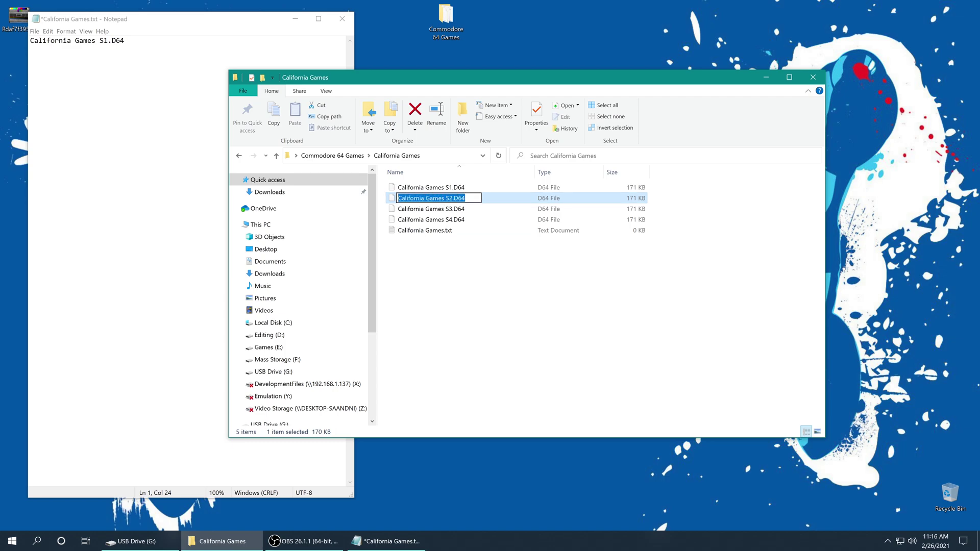
key("alt+Tab")
key("Return")
key("ctrl+v")
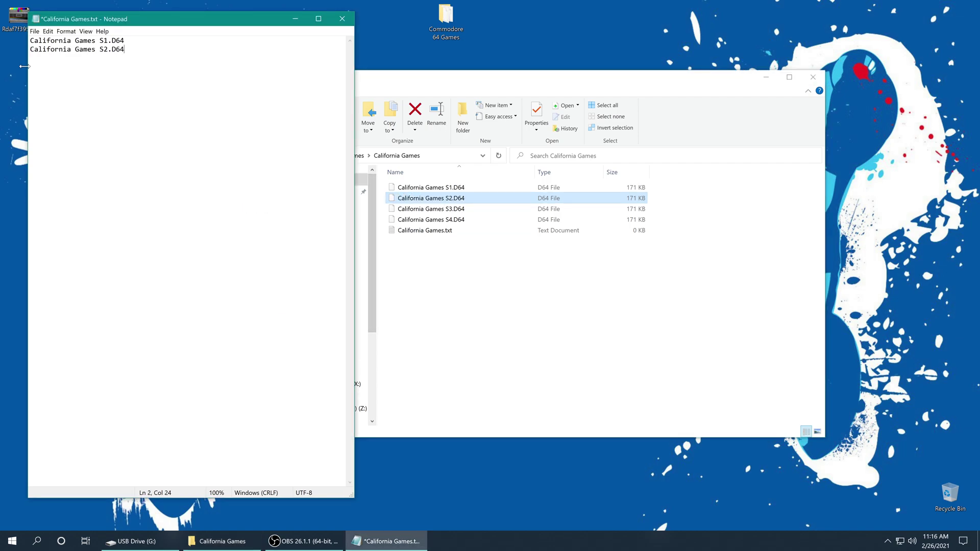
left_click(436, 210)
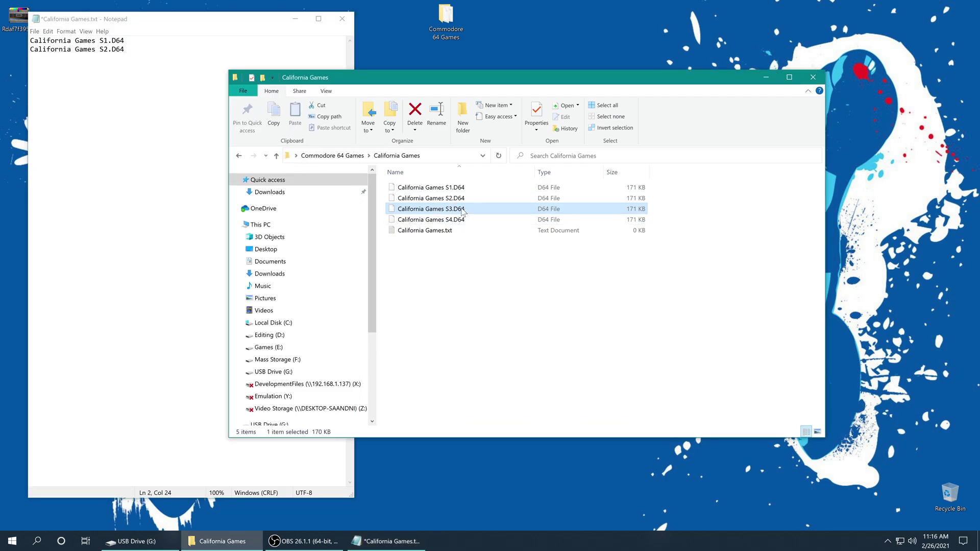
key("F2")
key("Return")
key("Return")
left_click(145, 168)
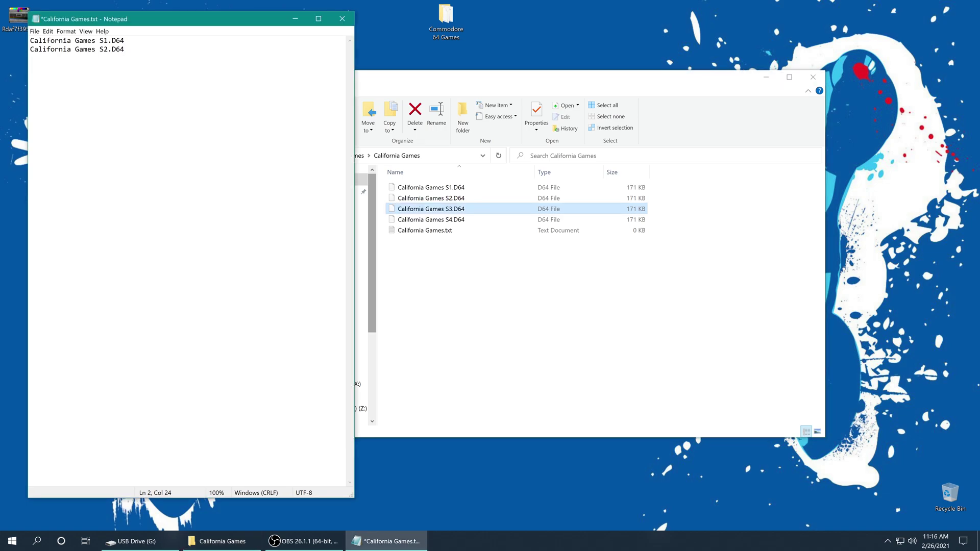
key("Return")
type("California Games S3.D64")
- Add the S4.D64 name as line 4, save the list and close Notepad
left_click(431, 220)
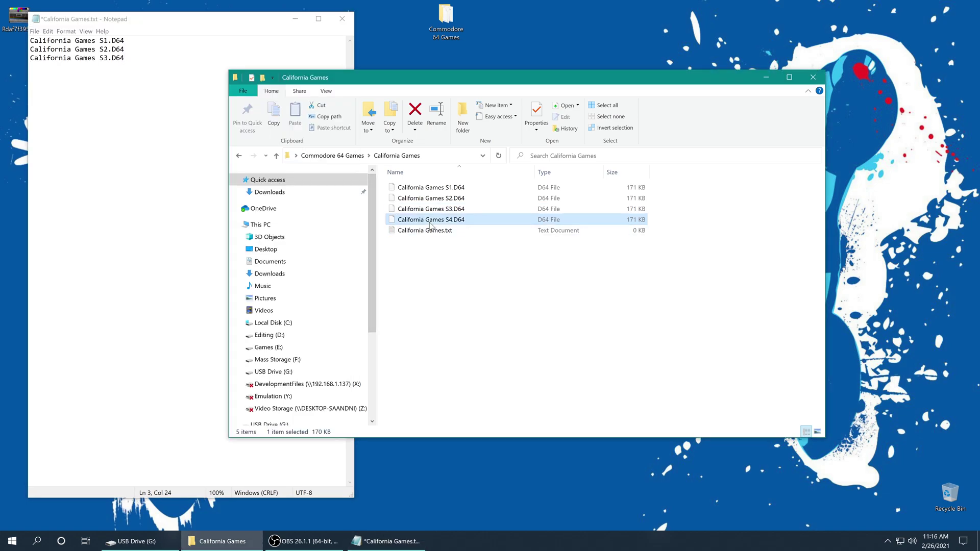
left_click(446, 221)
key("ctrl+c")
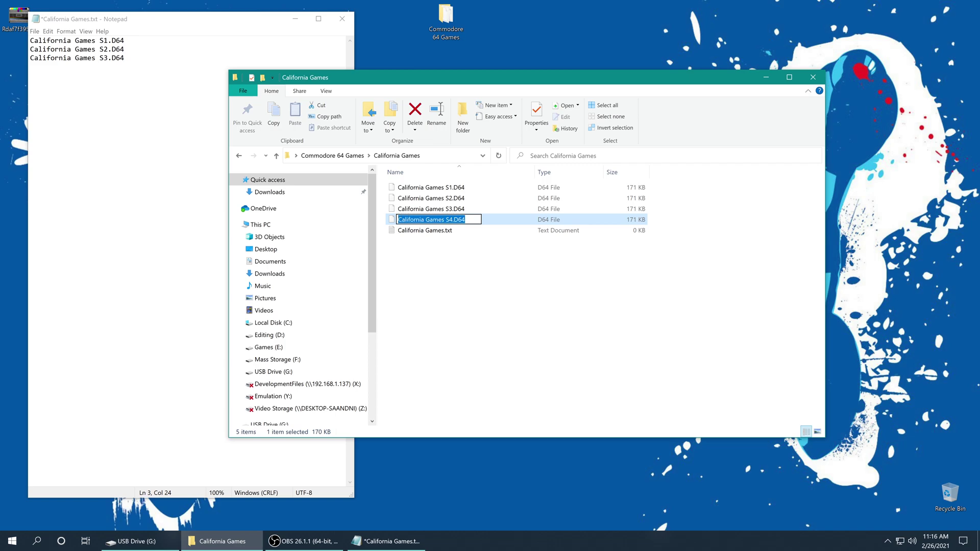
key("alt+Tab")
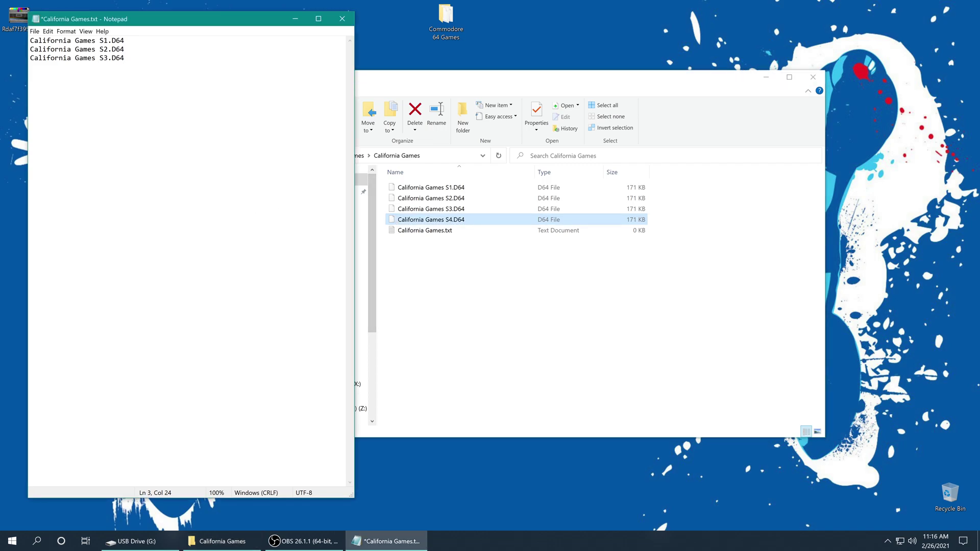
key("ctrl+v")
left_click(34, 31)
left_click(49, 71)
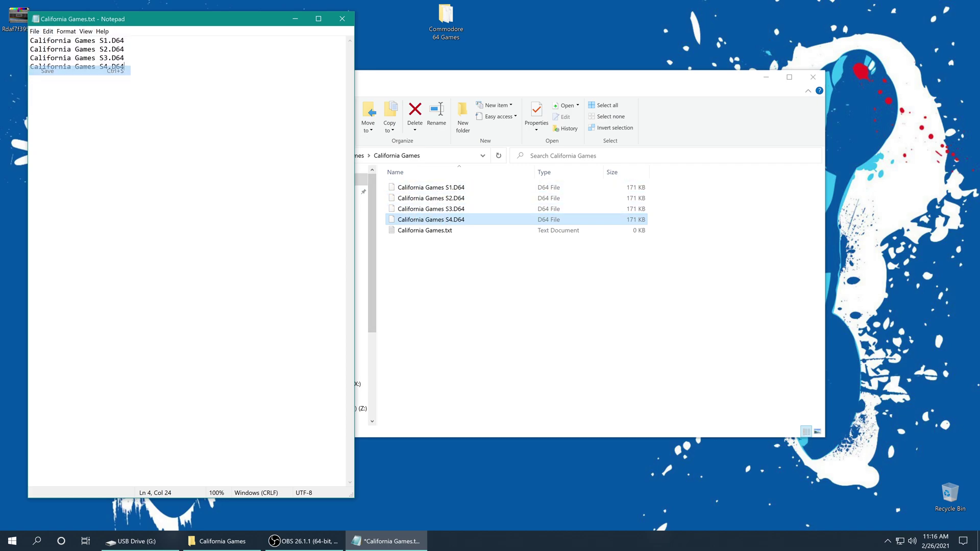
left_click(340, 24)
- Select California Games.txt and confirm file name extensions are visible
left_click(460, 332)
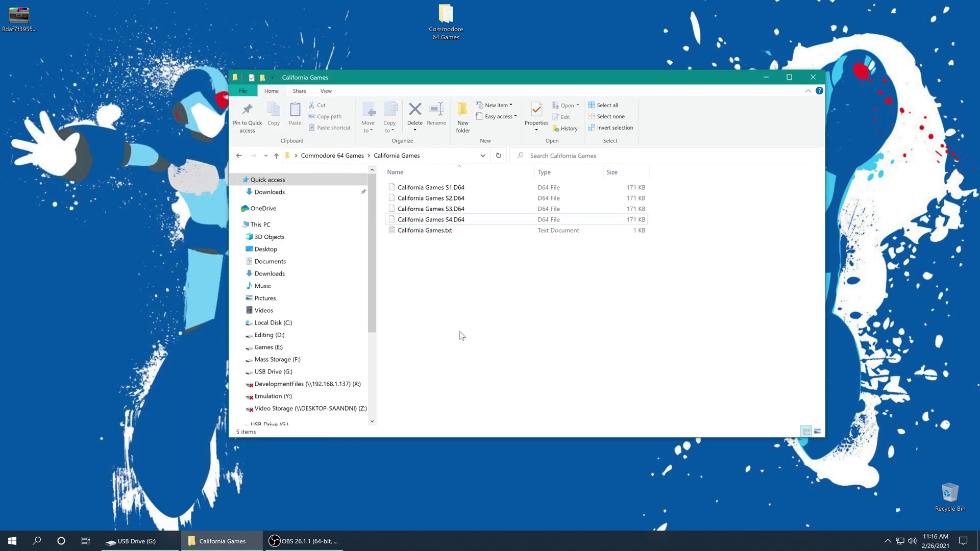
left_click(441, 234)
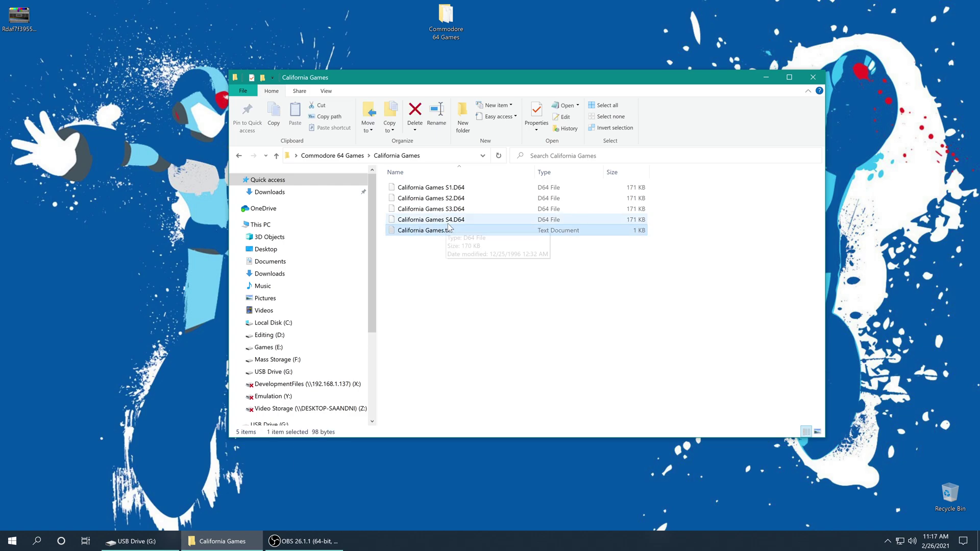
left_click(327, 92)
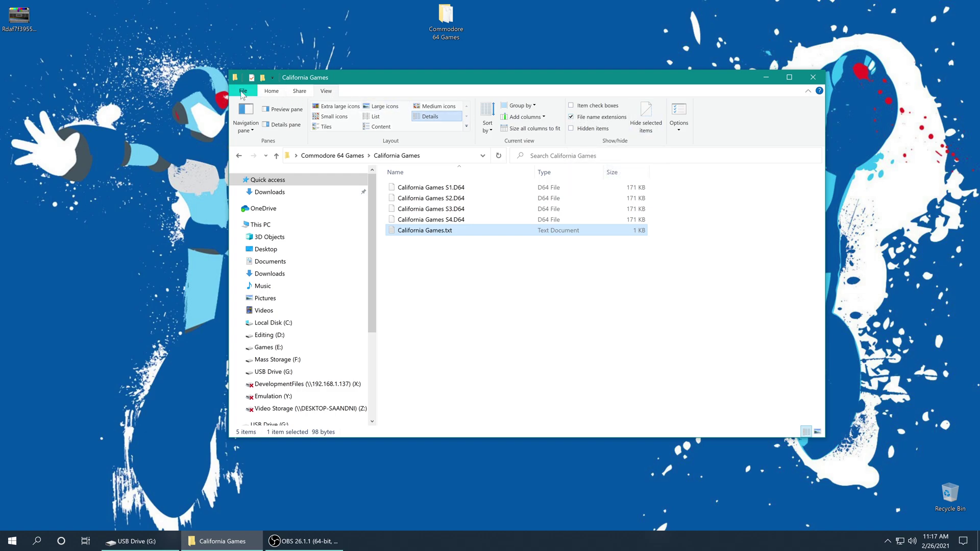
left_click(268, 93)
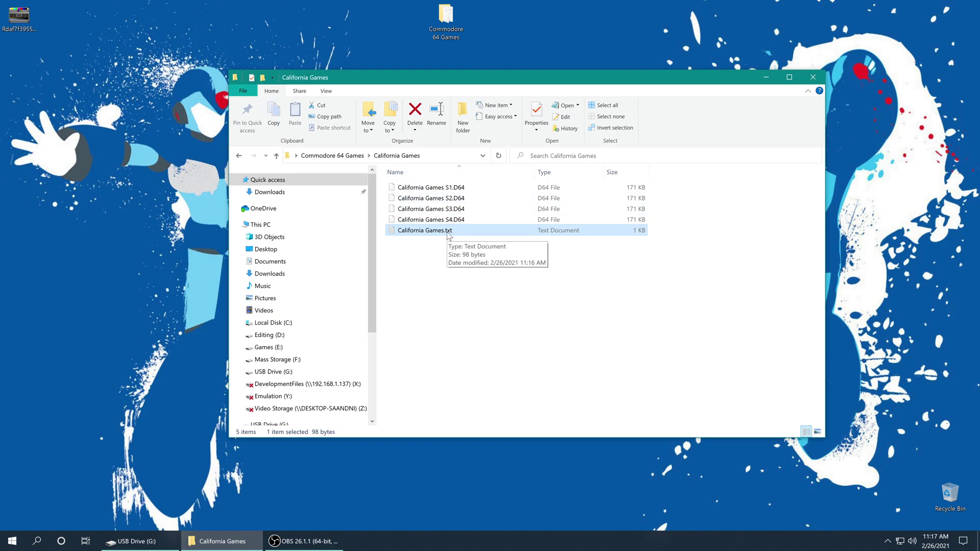
- Rename California Games.txt to California Games.m3u, accepting the extension-change warning
key("F2")
key("End")
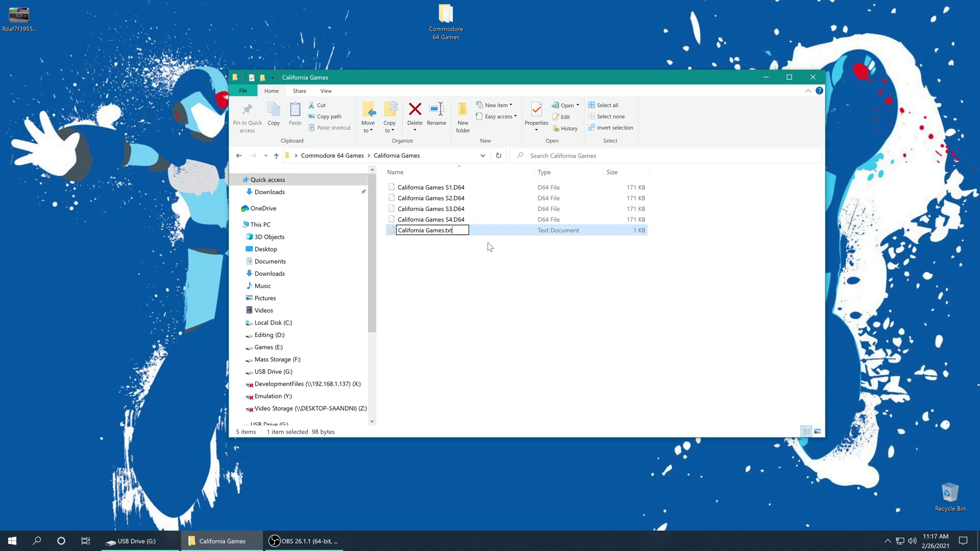
key("BackSpace")
key("BackSpace")
type("m")
key("Return")
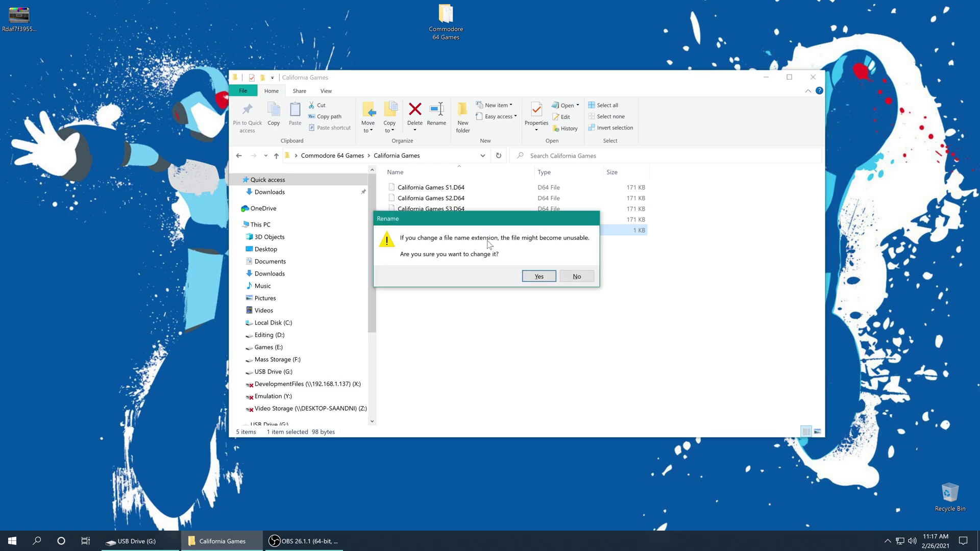
left_click(540, 280)
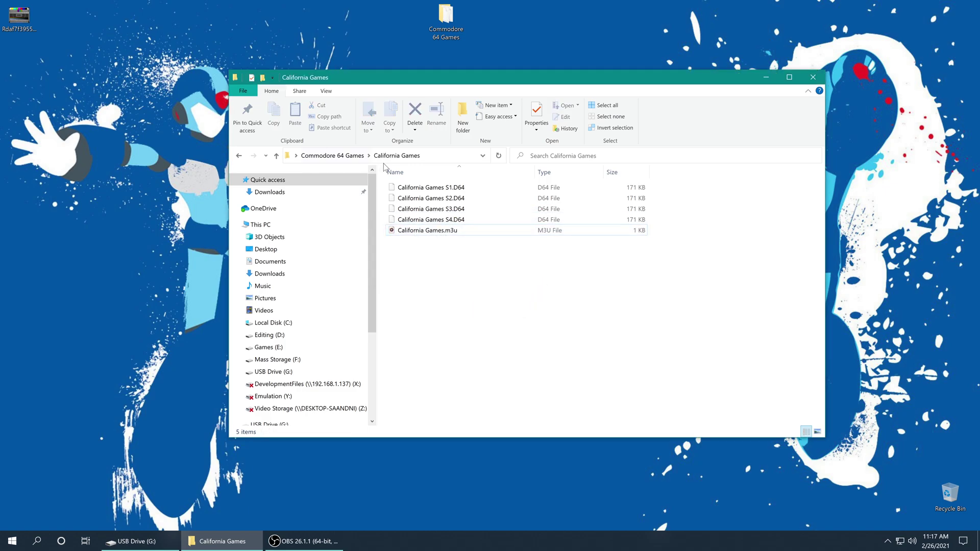
left_click(584, 276)
left_click(411, 231)
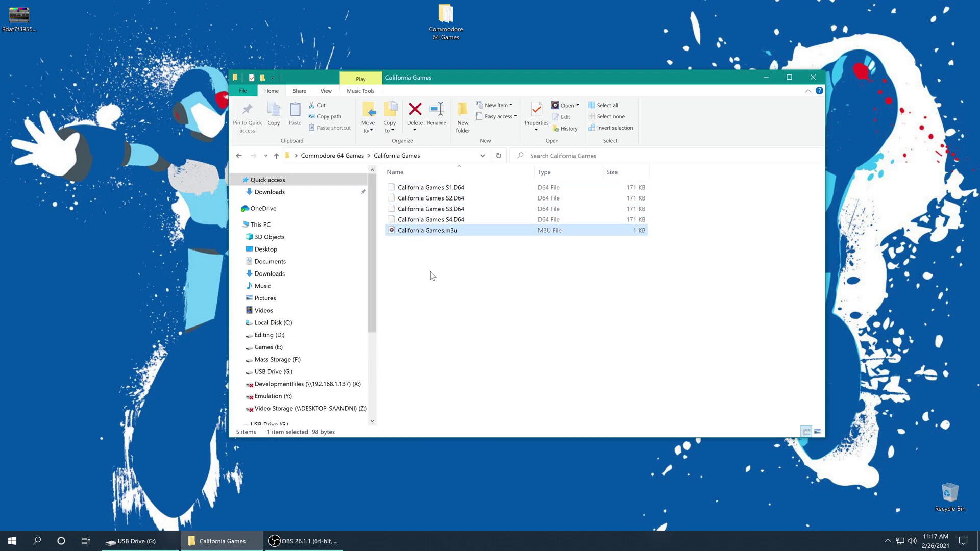
left_click(431, 272)
key("alt+Left")
- In the Hawkeye folder, create a new text document named Hawkeye
double_click(411, 198)
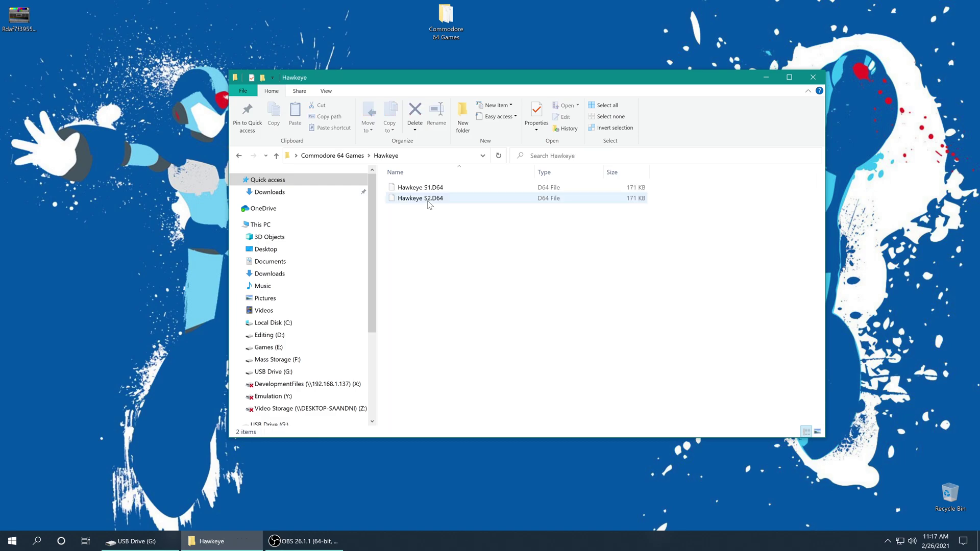
right_click(440, 247)
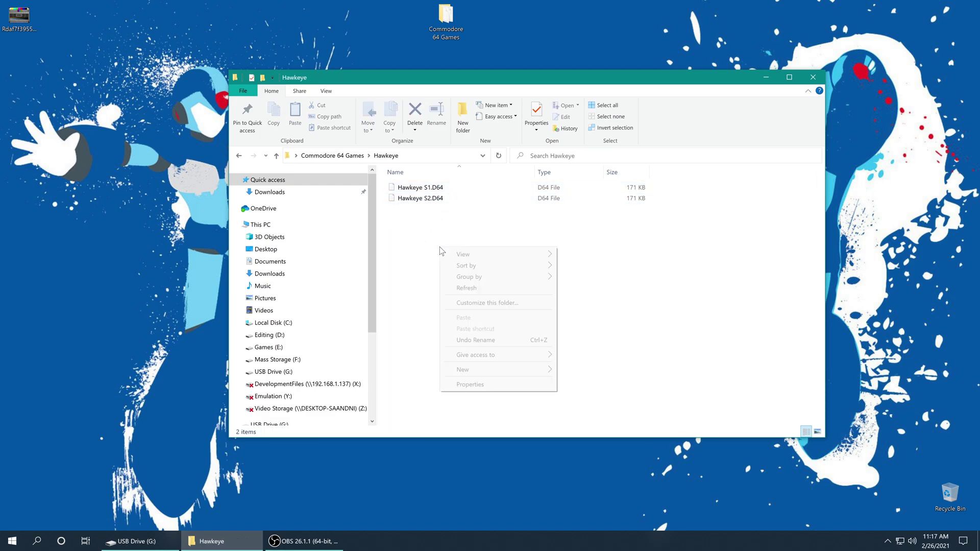
mouse_move(509, 367)
left_click(593, 418)
type("Hawkeye")
key("Return")
key("Return")
- List Hawkeye S1.D64 and Hawkeye S2.D64 in Hawkeye.txt, save, and rename it to .m3u
double_click(437, 188)
key("Escape")
left_click(128, 153)
type("Hawkeye S1.D64")
left_click(420, 198)
left_click(128, 154)
type("Hawkeye S2.D64")
key("ctrl+s")
left_click(414, 209)
type("u")
key("Return")
key("alt+Up")
- In the Impossible Mission II folder, create a text document named Impossible Mission II
double_click(424, 209)
right_click(420, 220)
left_click(572, 394)
type("Impossible Mission II")
key("Return")
- Paste the SA.D64 and SB.D64 disk names on two lines and save the list
double_click(430, 208)
left_click(437, 187)
key("F2")
key("ctrl+c")
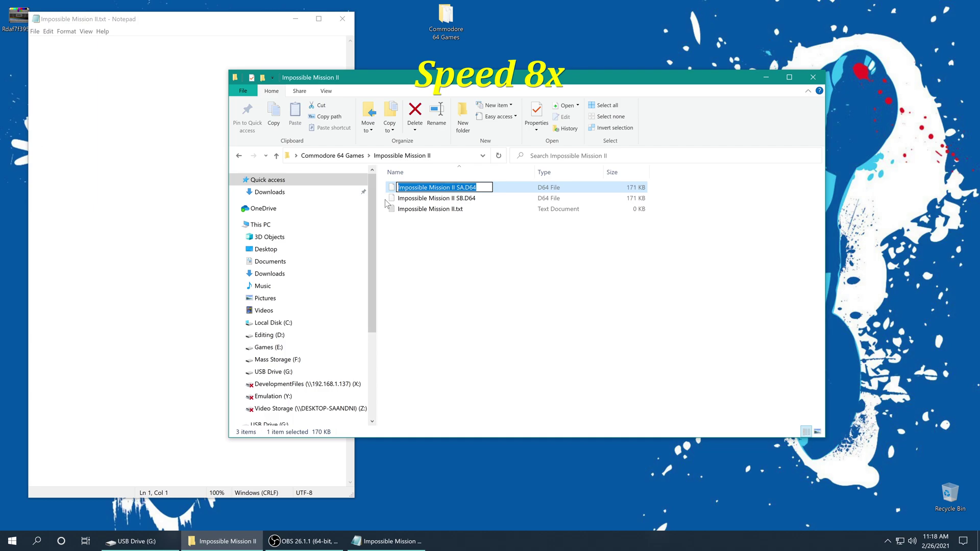
key("ctrl+v")
left_click(436, 198)
key("F2")
key("ctrl+c")
key("Return")
key("ctrl+v")
left_click(35, 31)
left_click(48, 71)
- Rename the list to Impossible Mission II.m3u and go back to Commodore 64 Games
key("alt+F4")
left_click(431, 209)
key("F2")
key("ctrl+a")
type("Impossible Mission II.m3u")
key("Return")
key("Return")
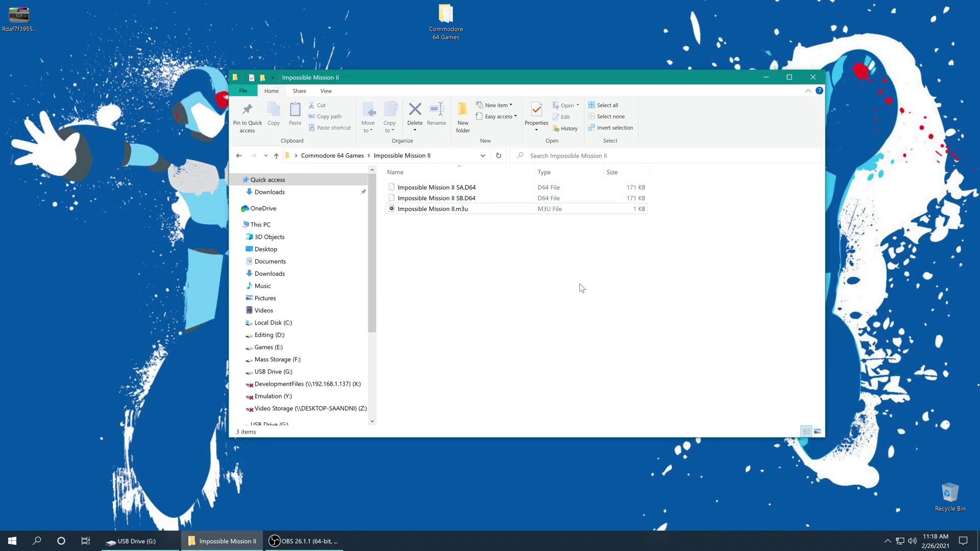
key("BackSpace")
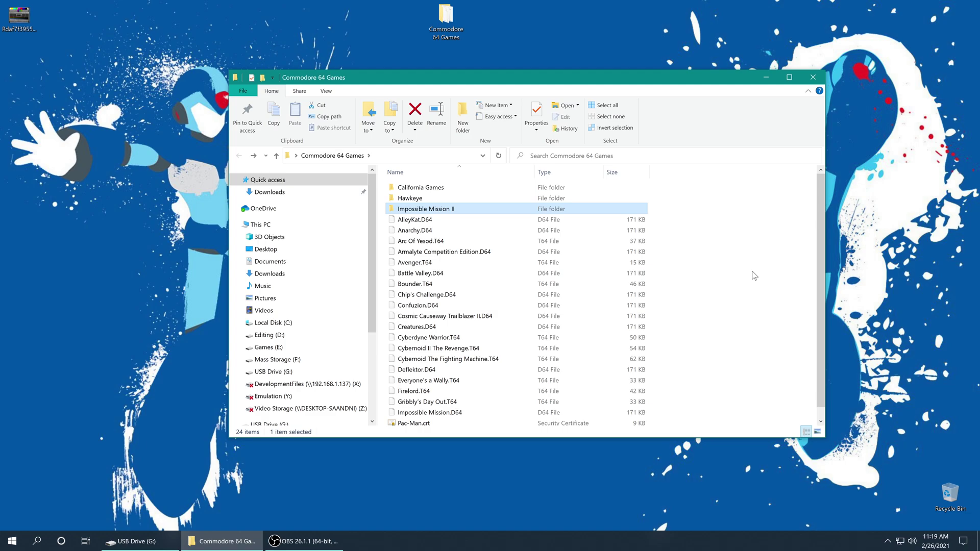
- Drag the Commodore 64 Games folder into Retroarch ROMS on USB Drive (G:), then close Explorer
left_click(811, 80)
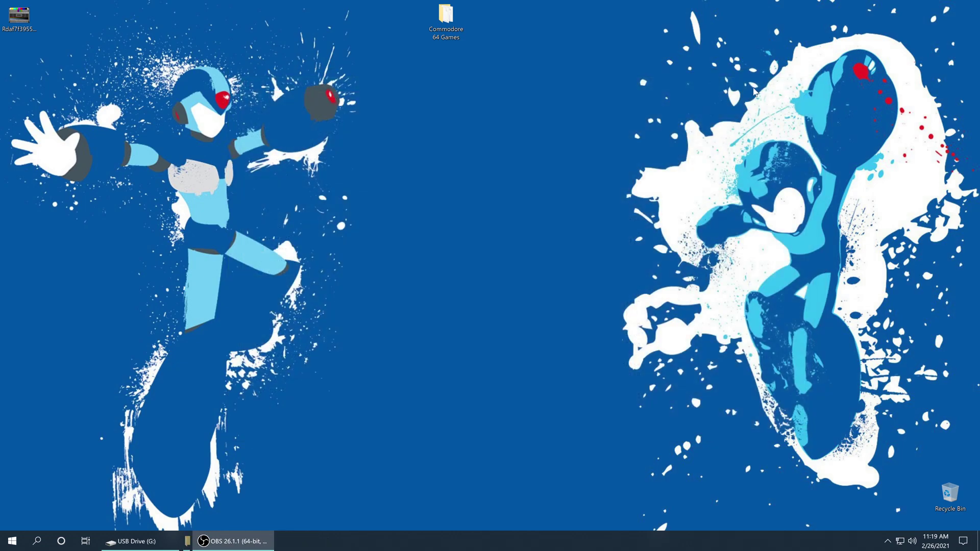
left_click(132, 541)
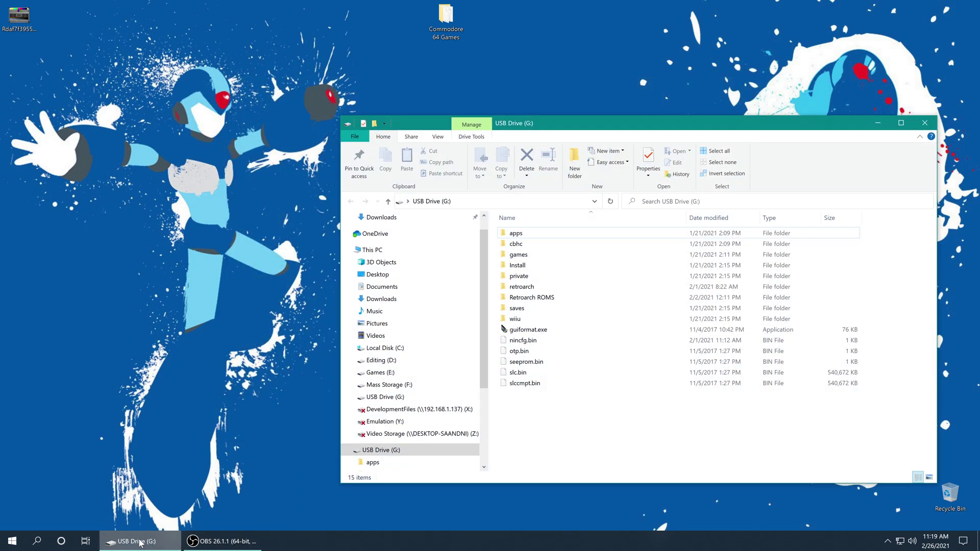
double_click(531, 297)
left_click_drag(446, 20, 545, 462)
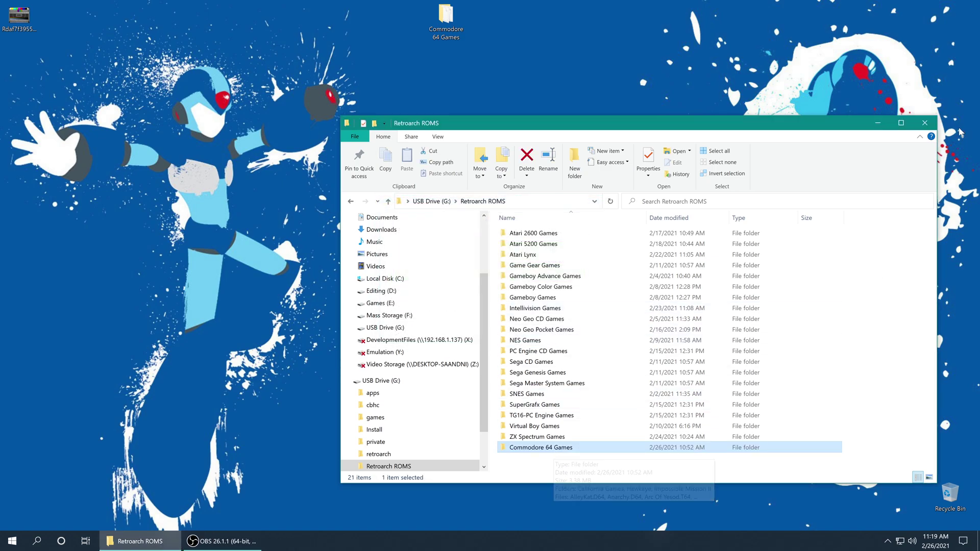
left_click(925, 123)
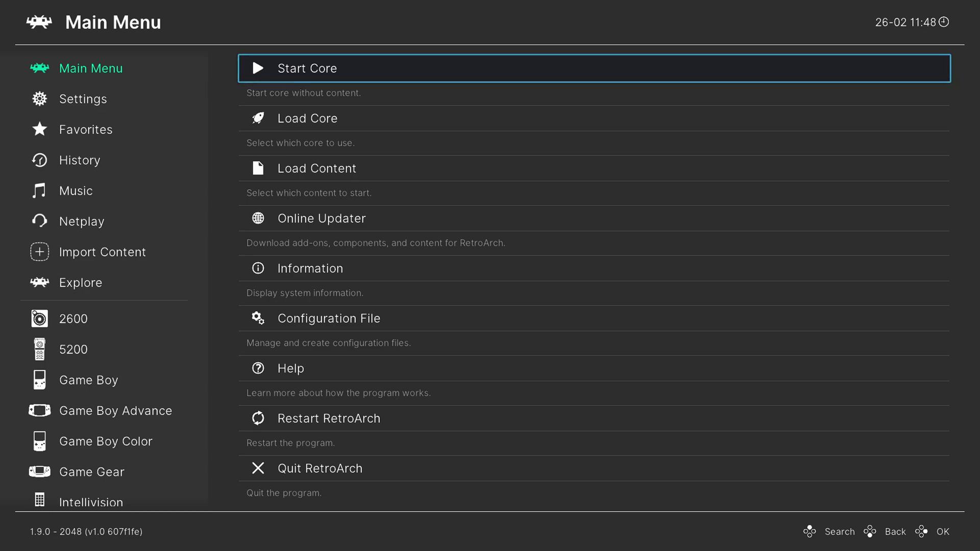
- From Load Core, pick and load Commodore - C64 (VICE x64, fast)
key("Down")
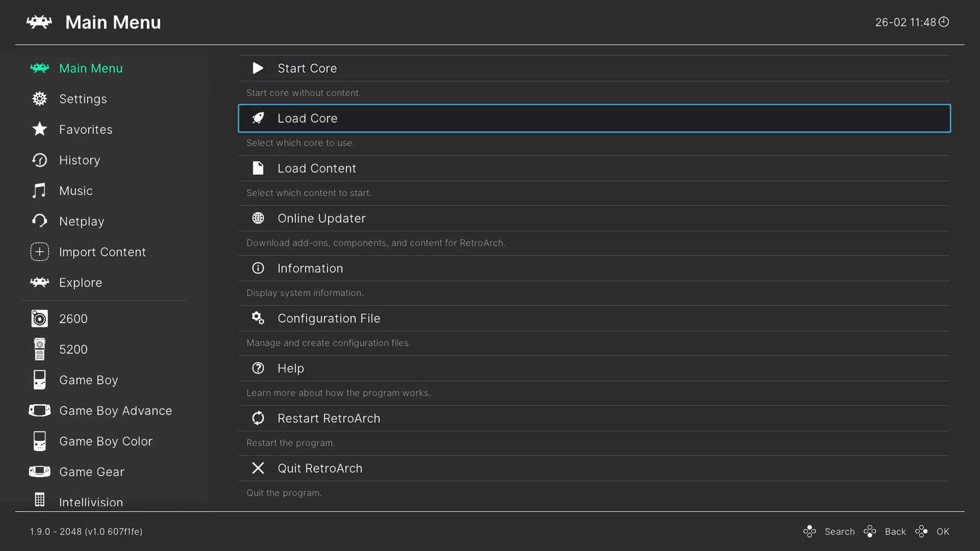
key("Return")
key("Down")
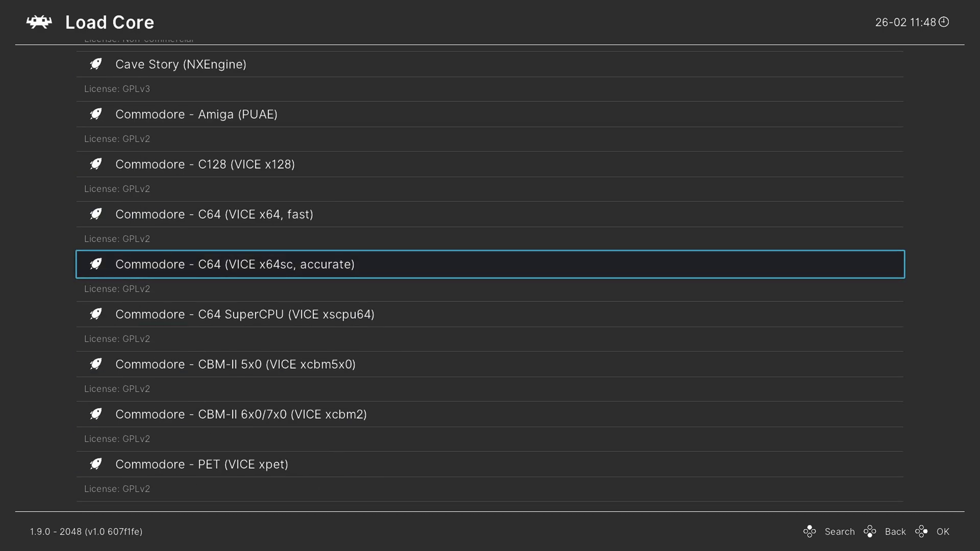
key("Up")
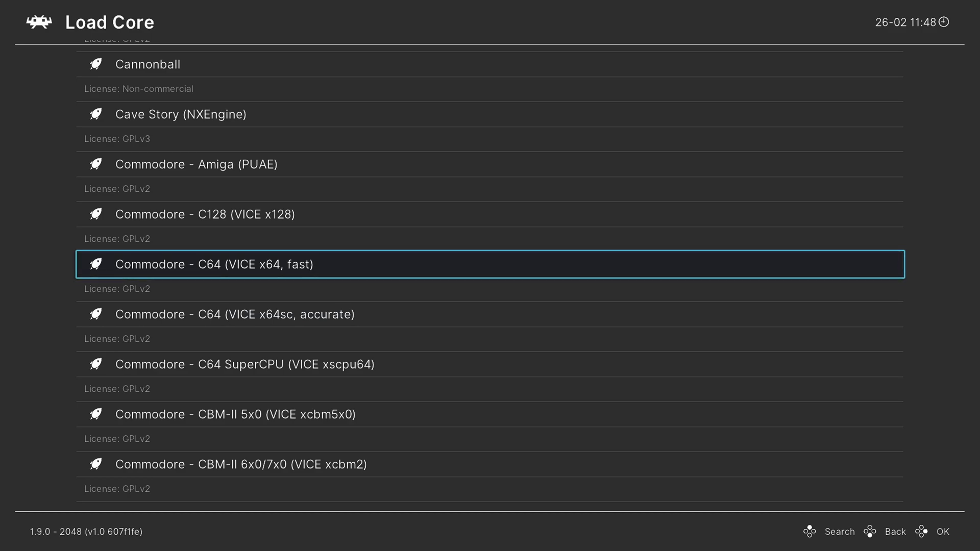
key("Return")
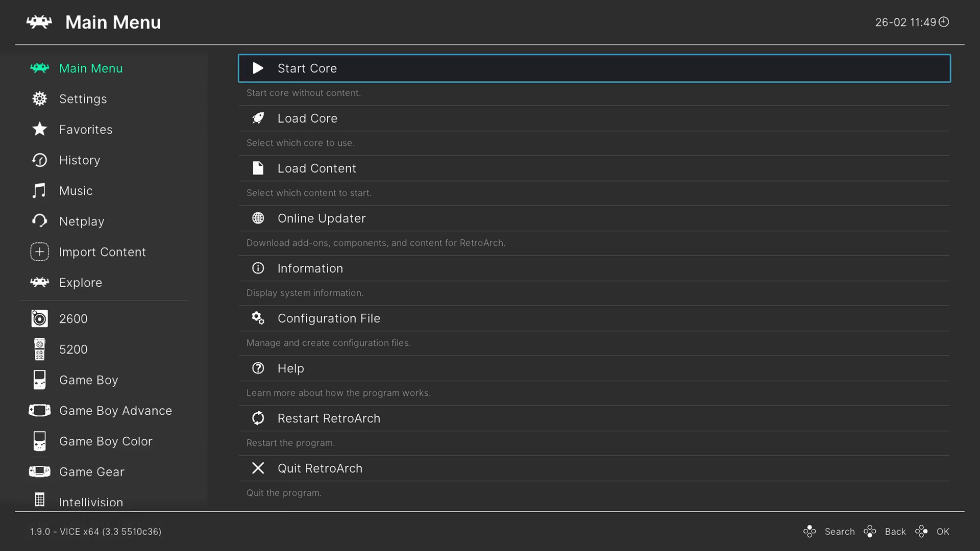
key("Down")
key("Down")
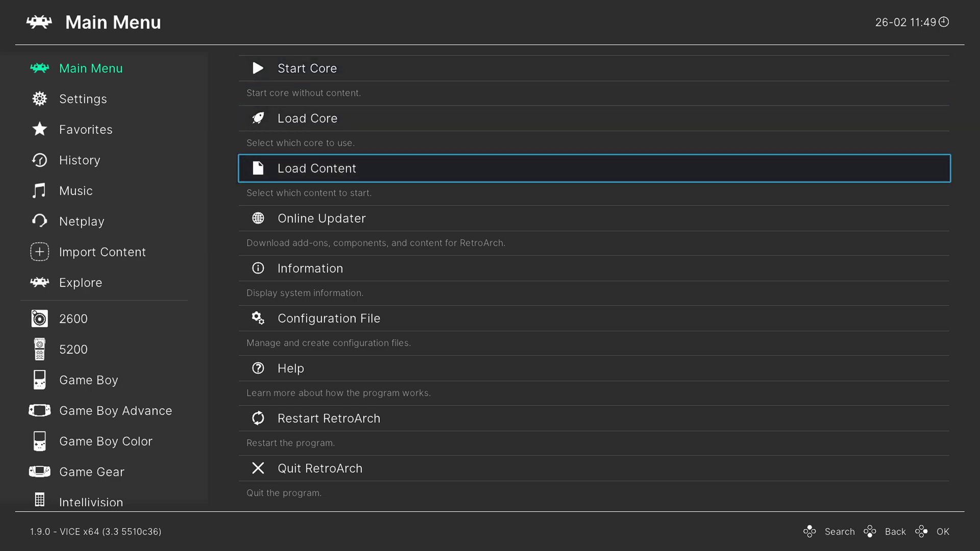
key("Return")
key("Down")
key("Down")
key("Down")
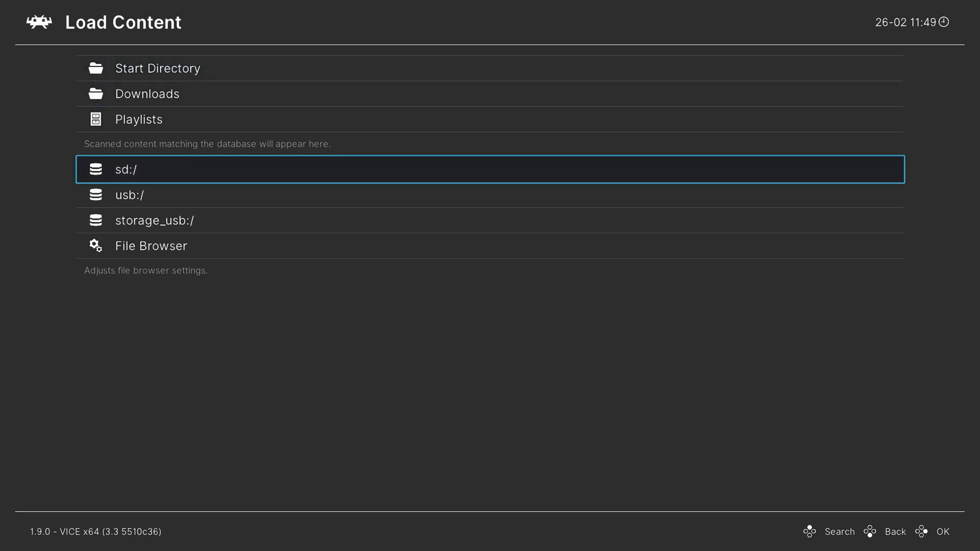
key("Return")
key("Down")
key("Down")
key("Down")
key("Down")
key("Down")
key("Down")
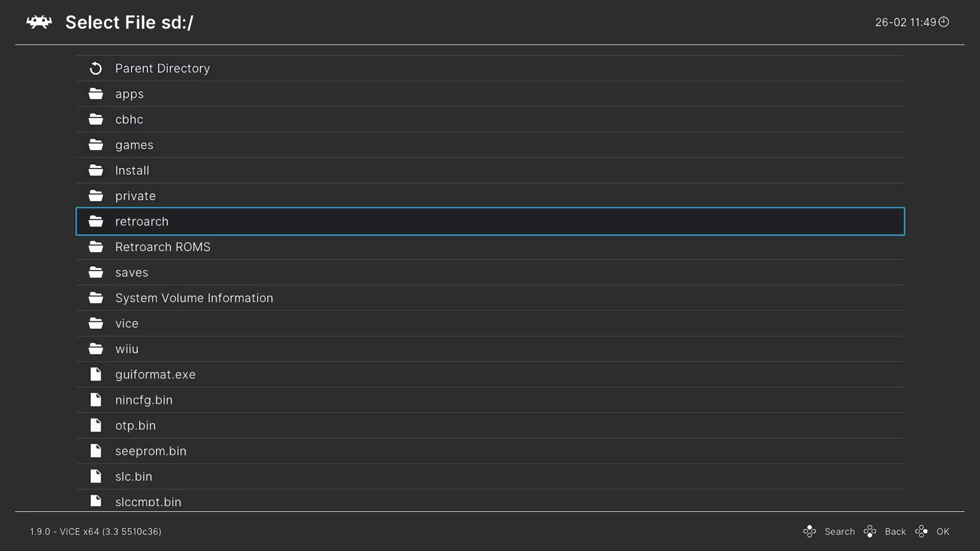
key("Down")
key("Return")
key("Down")
key("Down")
key("Down")
key("Down")
key("Down")
key("Down")
key("Down")
key("Down")
key("Down")
key("Down")
key("Down")
key("Down")
key("Up")
key("Up")
key("Up")
key("Up")
key("Up")
key("Up")
key("Up")
key("Up")
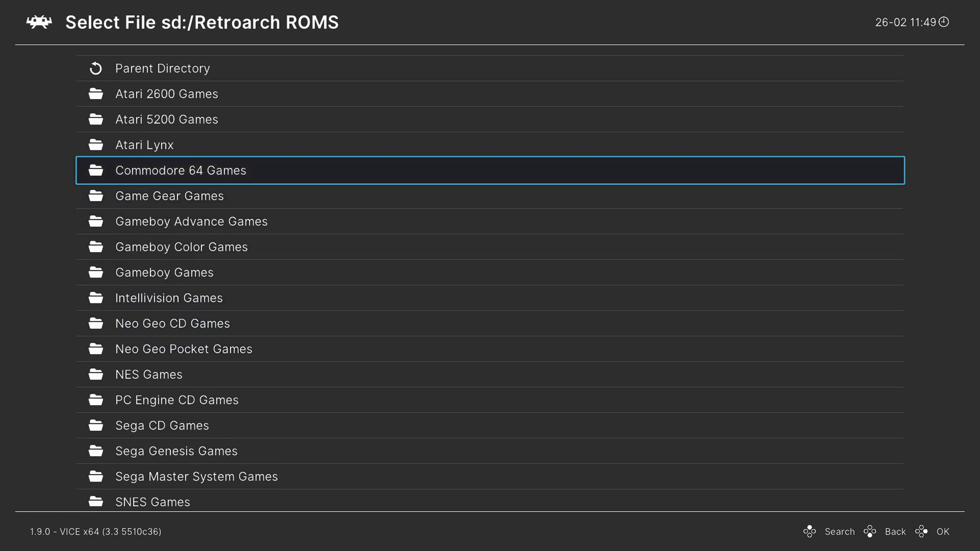
key("Return")
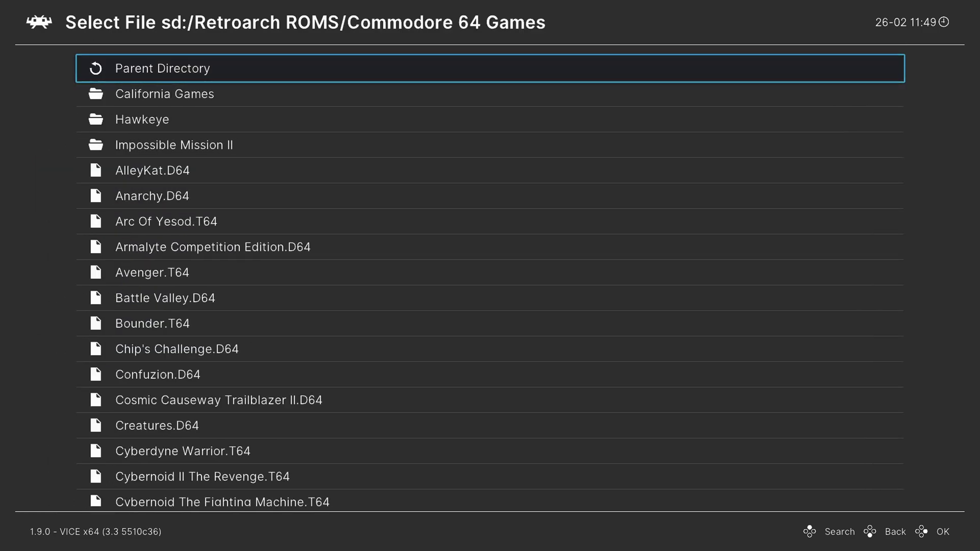
key("Down")
key("Down")
key("Down")
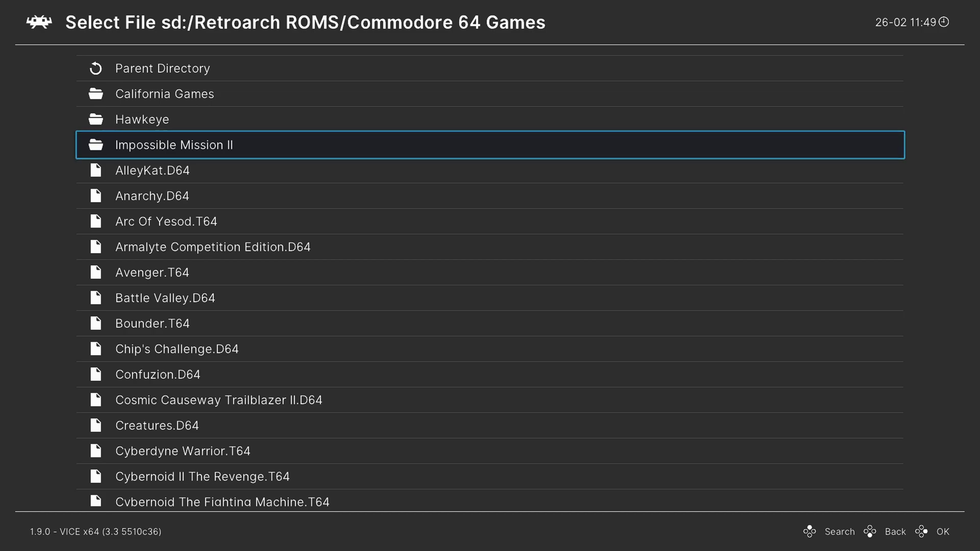
key("BackSpace")
key("BackSpace")
key("BackSpace")
key("BackSpace")
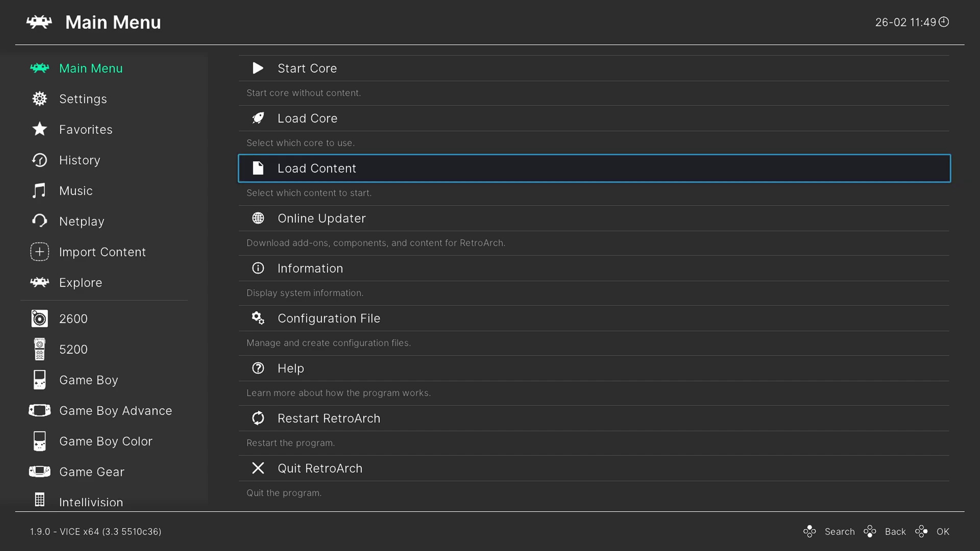
- Open Manual Scan from the Import Content section
key("Left")
key("Down")
key("Down")
key("Down")
key("Down")
key("Down")
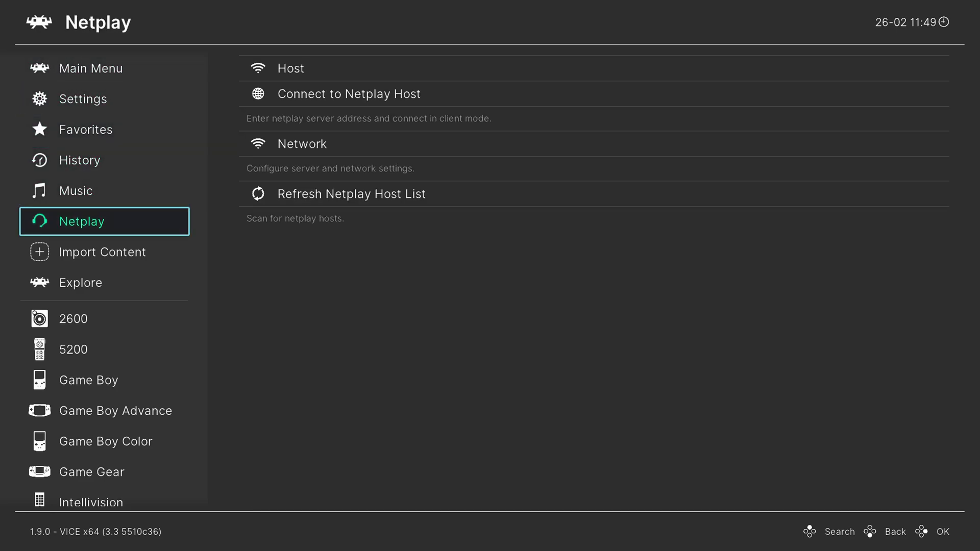
key("Down")
key("Right")
key("Down")
key("Down")
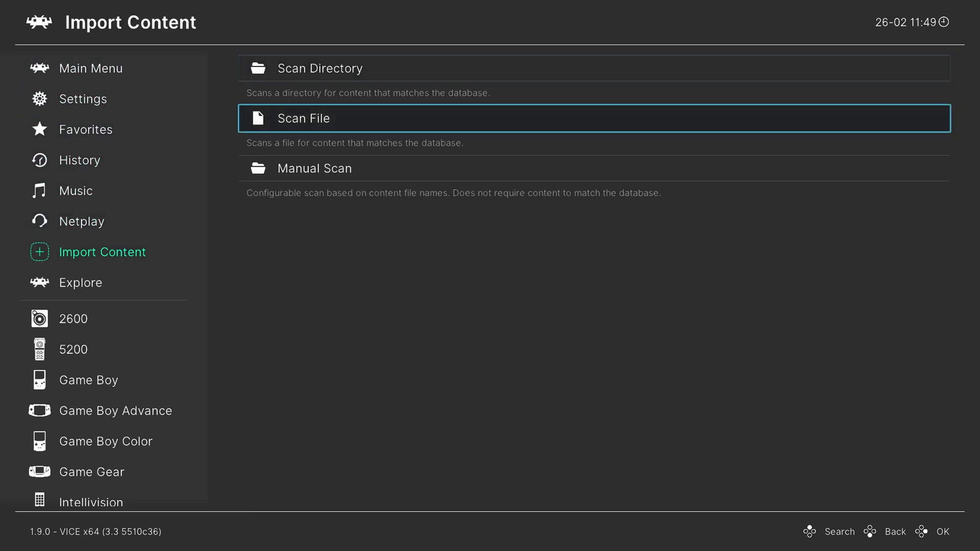
key("Return")
- Browse to sd:/Retroarch ROMS/Commodore 64 Games and choose it as the content directory
key("Return")
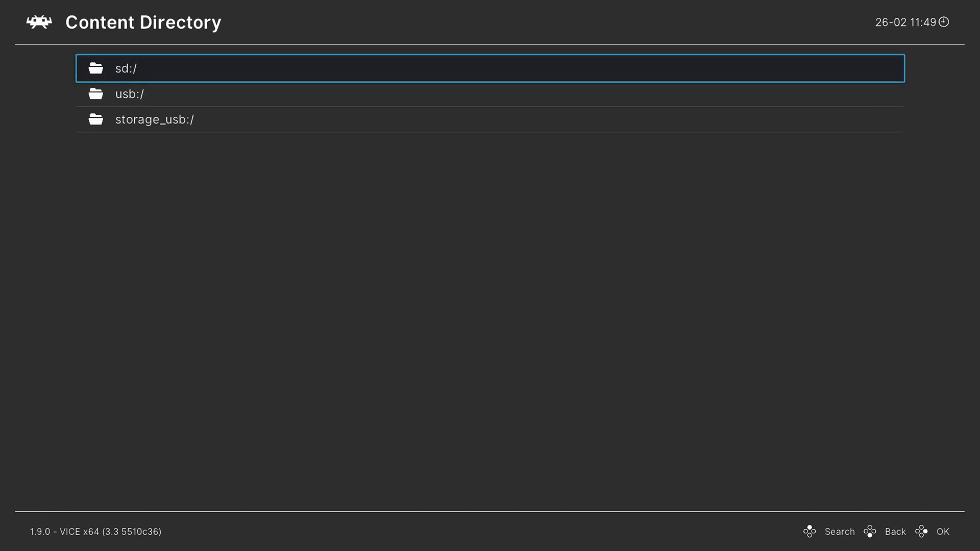
key("Return")
key("Down")
key("Down")
key("Down")
key("Down")
key("Down")
key("Down")
key("Down")
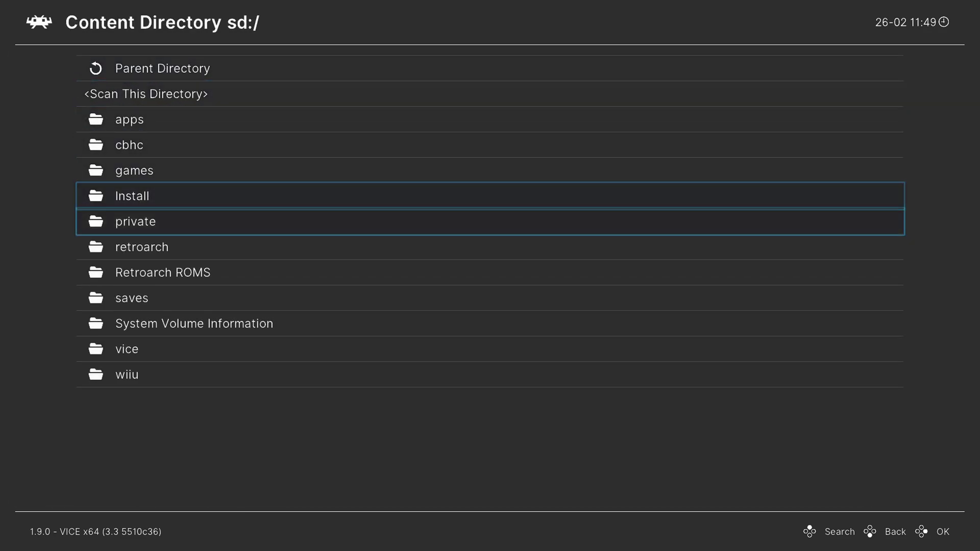
key("Return")
key("Down")
key("Down")
key("Down")
key("Down")
key("Down")
key("Down")
key("Down")
key("Down")
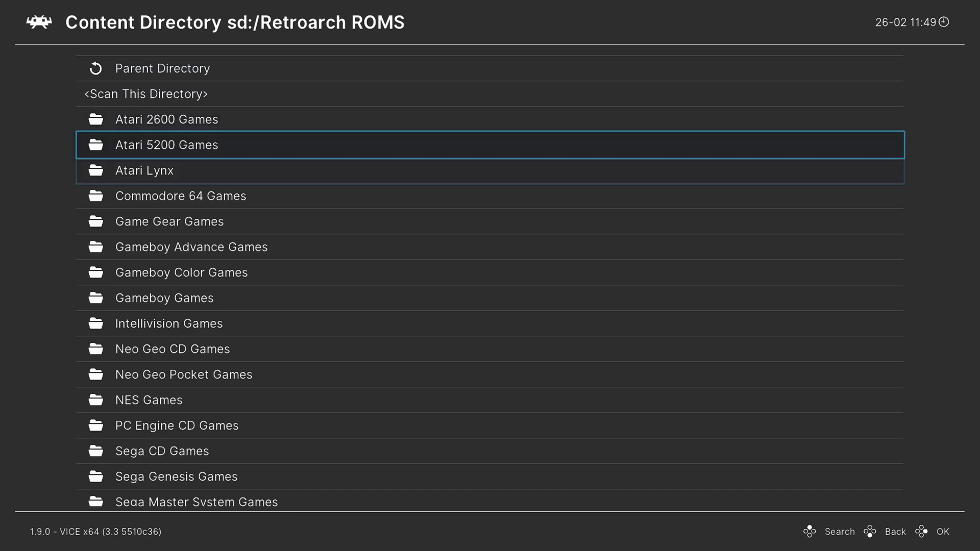
key("Up")
key("Up")
key("Up")
key("Up")
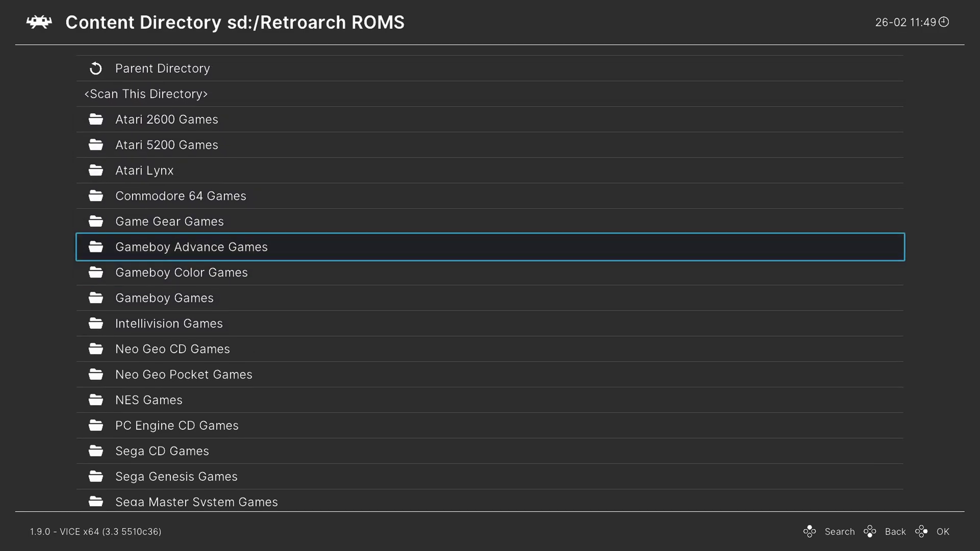
key("Return")
key("Down")
key("Return")
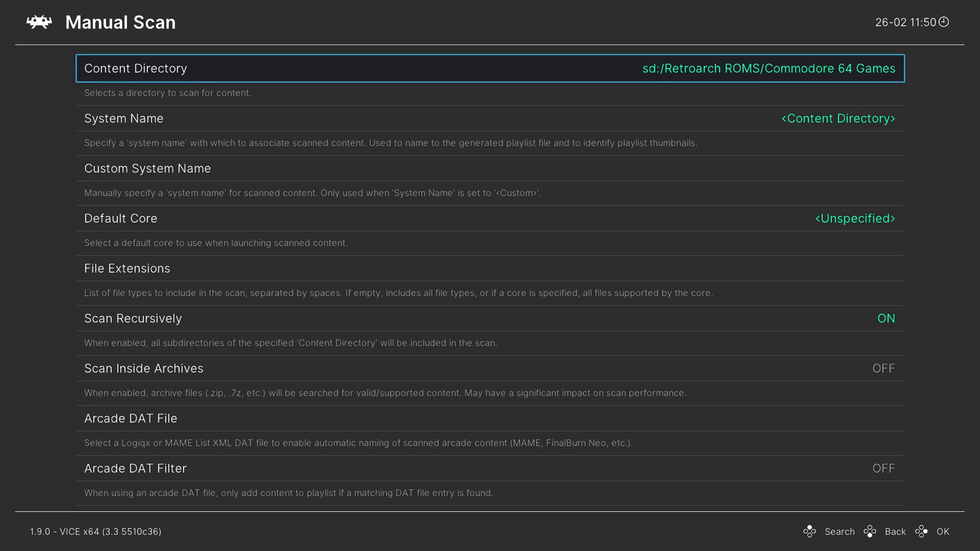
- Set System Name to Commodore - 64 and Default Core to Commodore - C64 (VICE x64, fast)
key("Down")
key("Return")
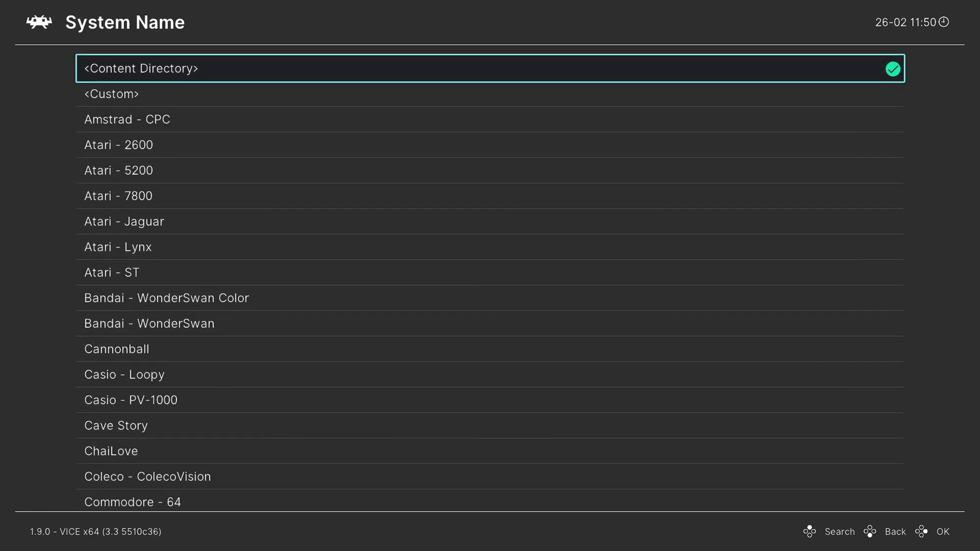
key("Down")
key("Down")
key("Down")
key("Down")
key("Down")
key("Down")
key("Down")
key("Down")
key("Down")
key("Down")
key("Down")
key("Down")
key("Down")
key("Down")
key("Down")
key("Down")
key("Down")
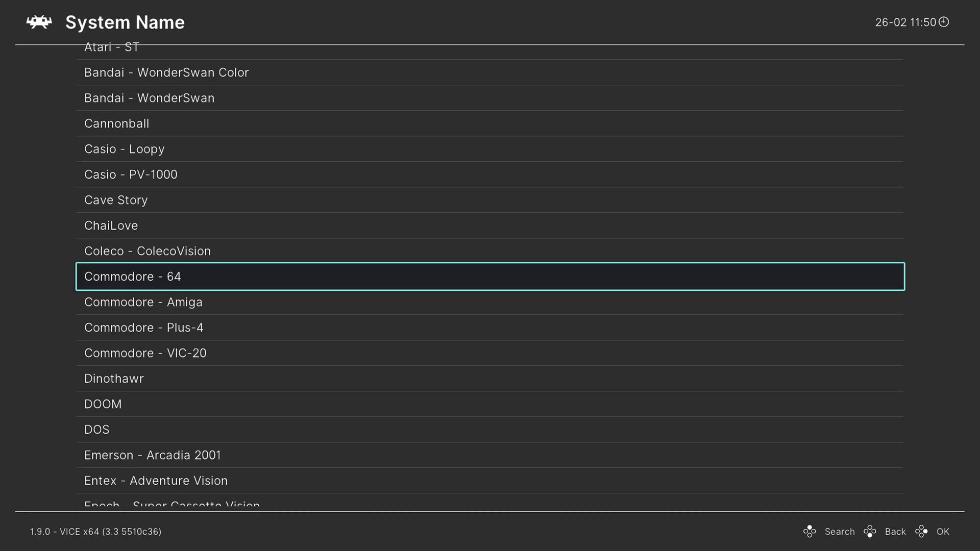
key("Return")
key("Down")
key("Down")
key("Return")
key("Down")
key("Down")
key("Down")
key("Down")
key("Down")
key("Down")
key("Down")
key("Down")
key("Down")
key("Down")
key("Down")
key("Down")
key("Down")
key("Down")
key("Down")
key("Down")
key("Down")
key("Down")
key("Down")
key("Down")
key("Down")
key("Down")
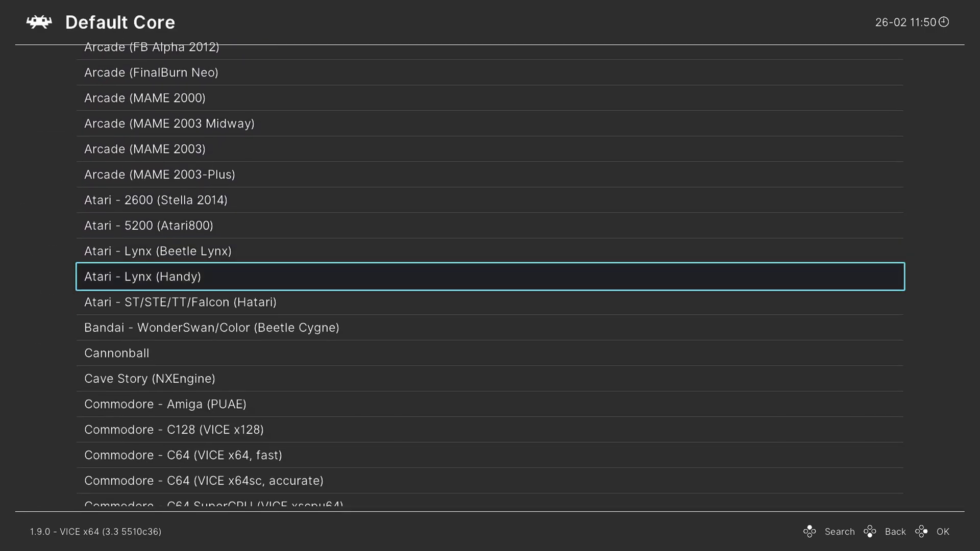
key("Down")
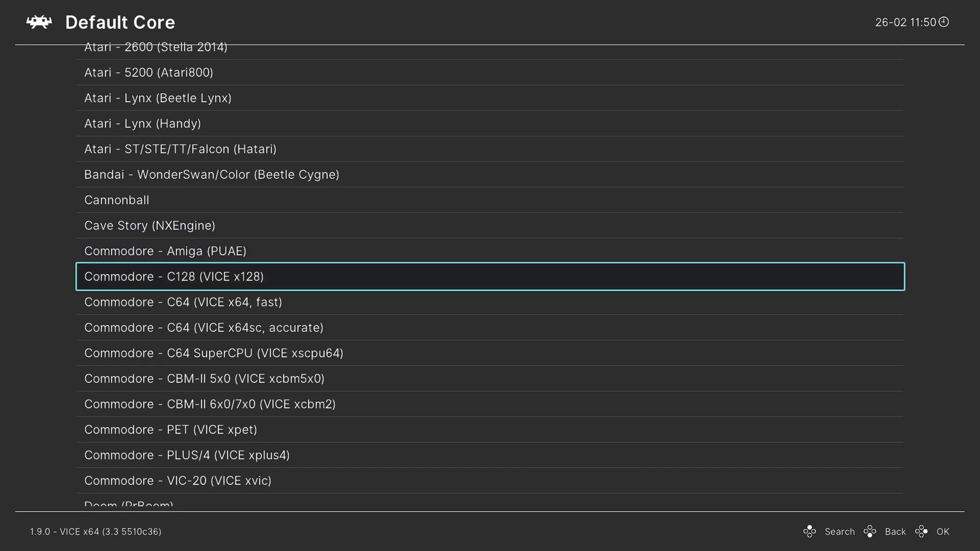
key("Down")
key("Return")
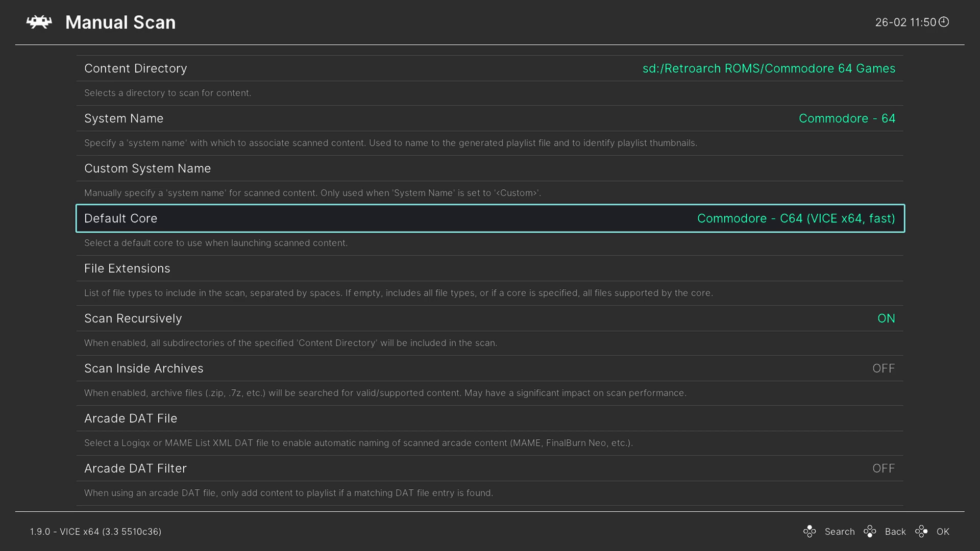
- Leave Scan Recursively off and start the scan
key("Down")
key("Down")
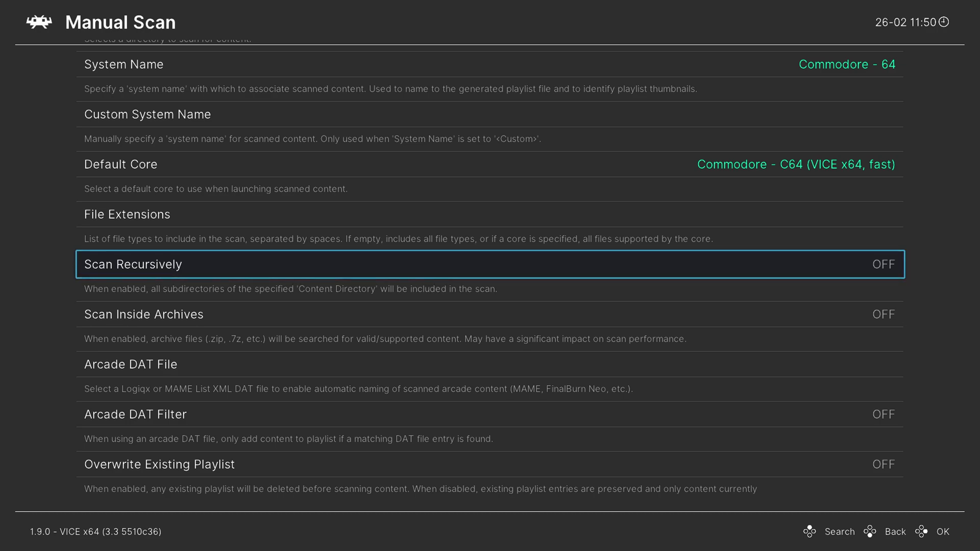
key("Down")
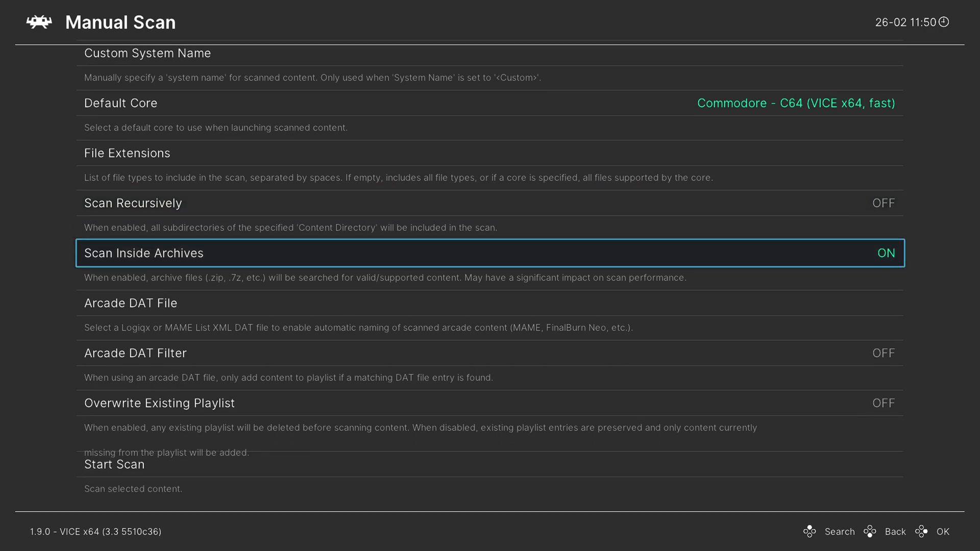
key("Down")
key("Down")
key("Down")
key("Down")
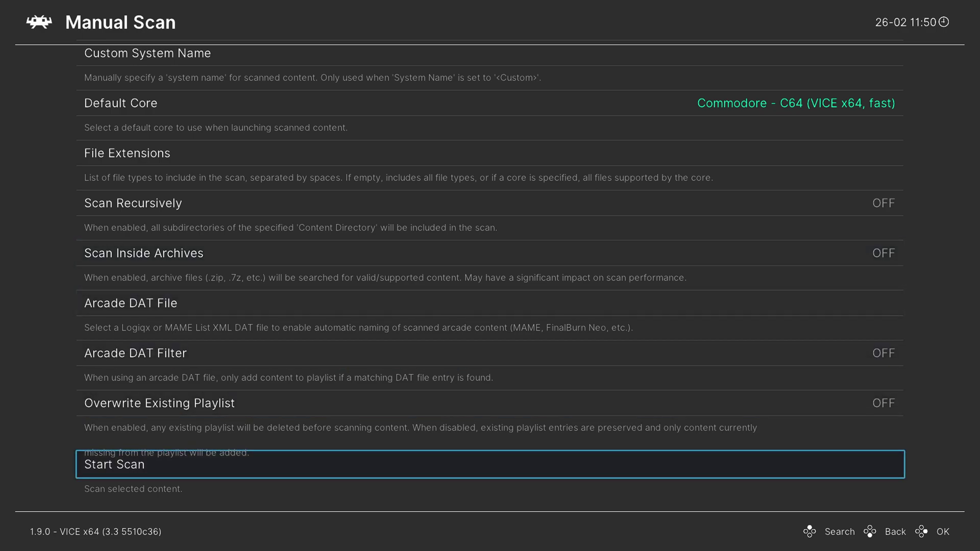
key("Return")
- Turn Scan Recursively on so subfolders of the Commodore 64 folder are included
key("Up")
key("Up")
key("Up")
key("Up")
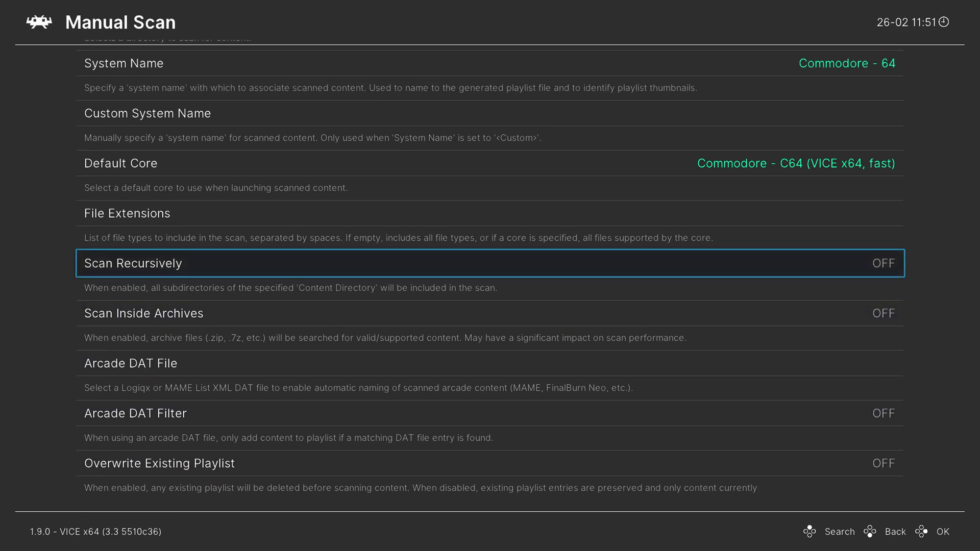
key("Return")
key("Up")
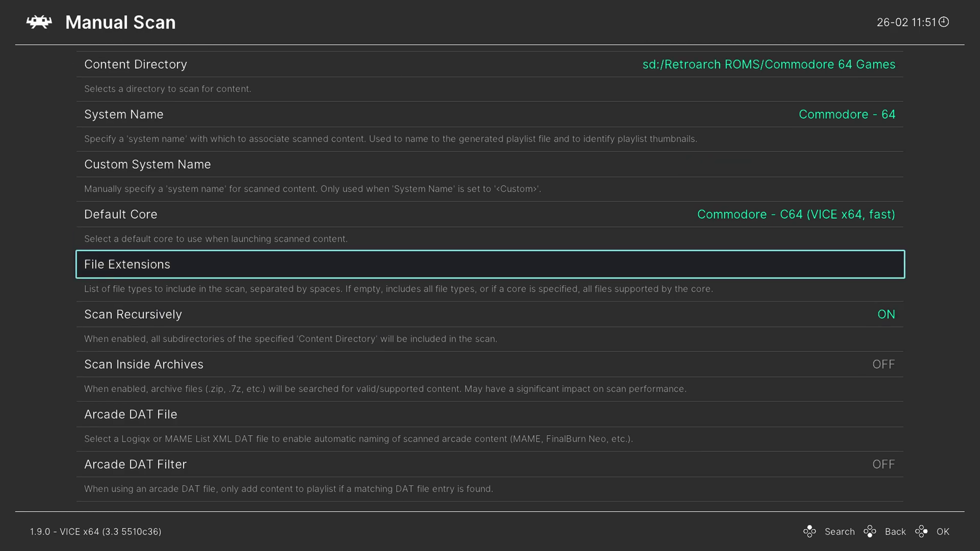
- Set File Extensions to m3u using the on-screen keyboard
key("Return")
key("Right")
key("Right")
key("Right")
key("Right")
key("Right")
key("Right")
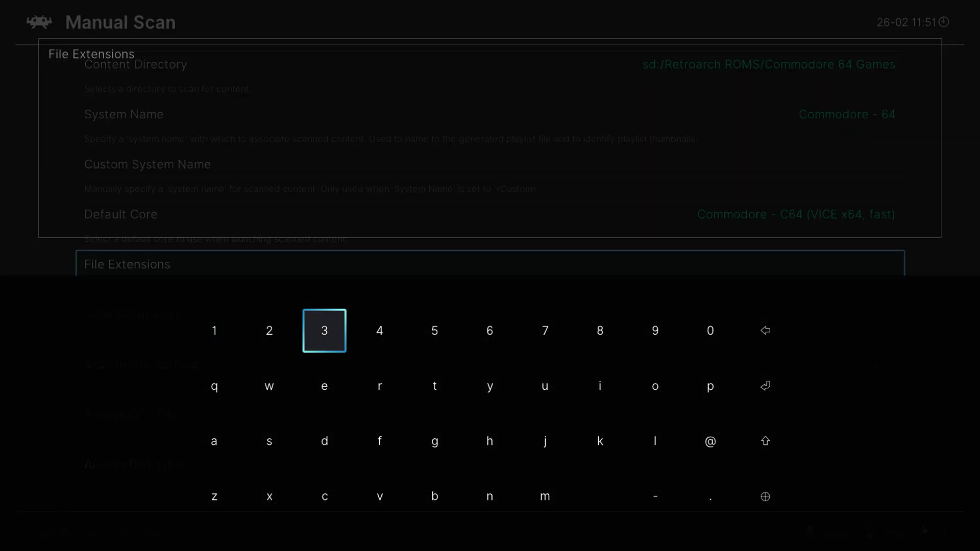
key("Down")
key("Down")
key("Return")
key("Up")
key("Up")
key("Up")
key("Left")
key("Left")
key("Left")
key("Left")
key("Return")
key("Down")
key("Right")
key("Right")
key("Right")
key("Right")
key("Return")
key("Return")
key("Up")
key("Up")
key("Up")
key("Up")
- Run the m3u manual scan, then back out to Import Content
key("Down")
key("Down")
key("Down")
key("Down")
key("Down")
key("Down")
key("Down")
key("Down")
key("Down")
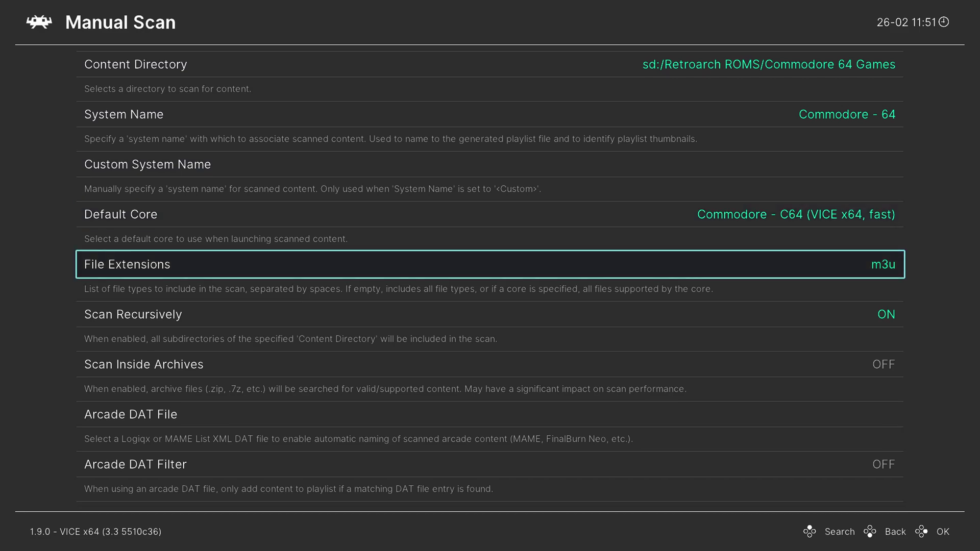
key("Up")
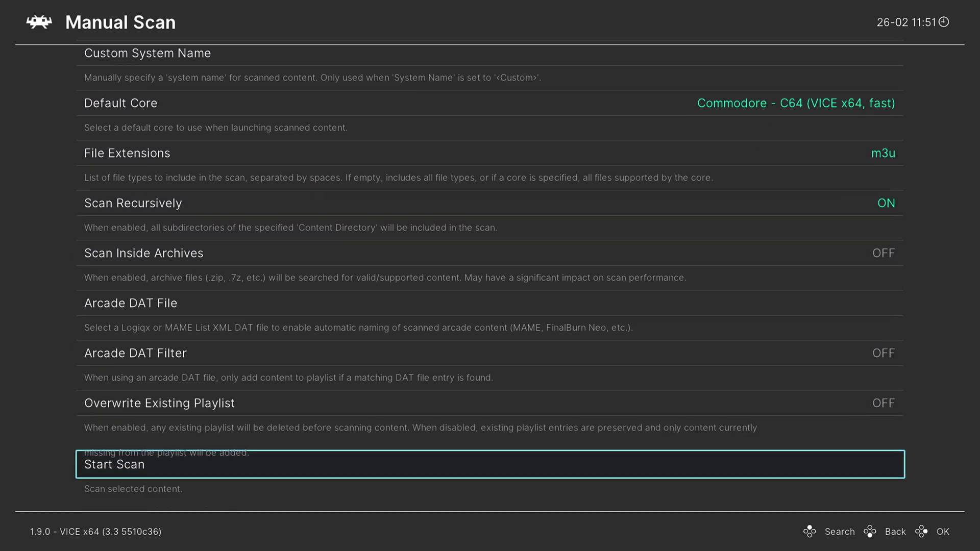
key("Return")
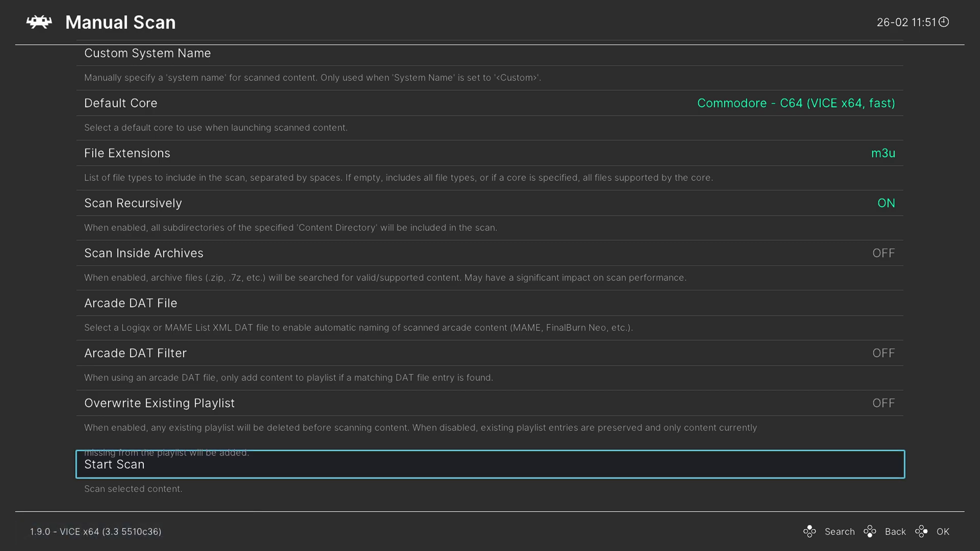
key("BackSpace")
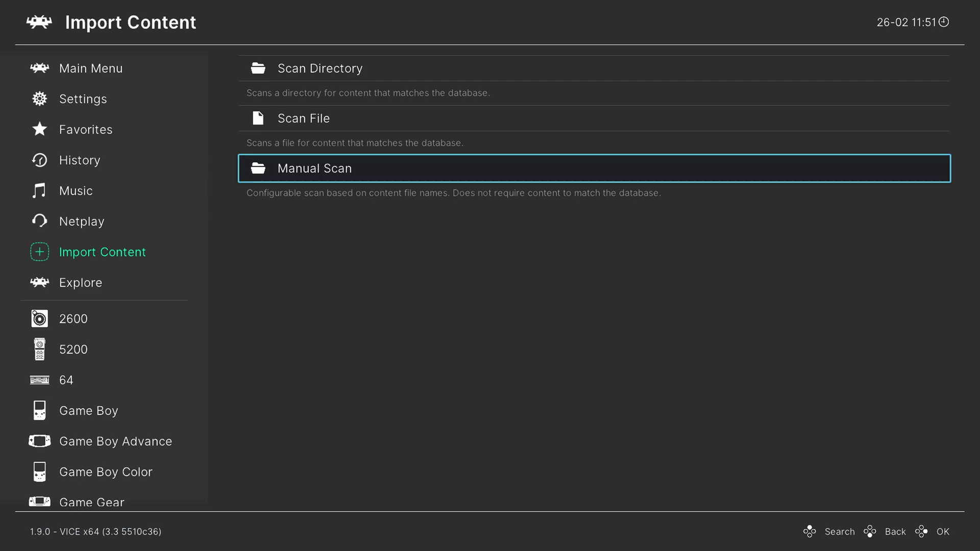
- Open the new 64 playlist from the sidebar
key("BackSpace")
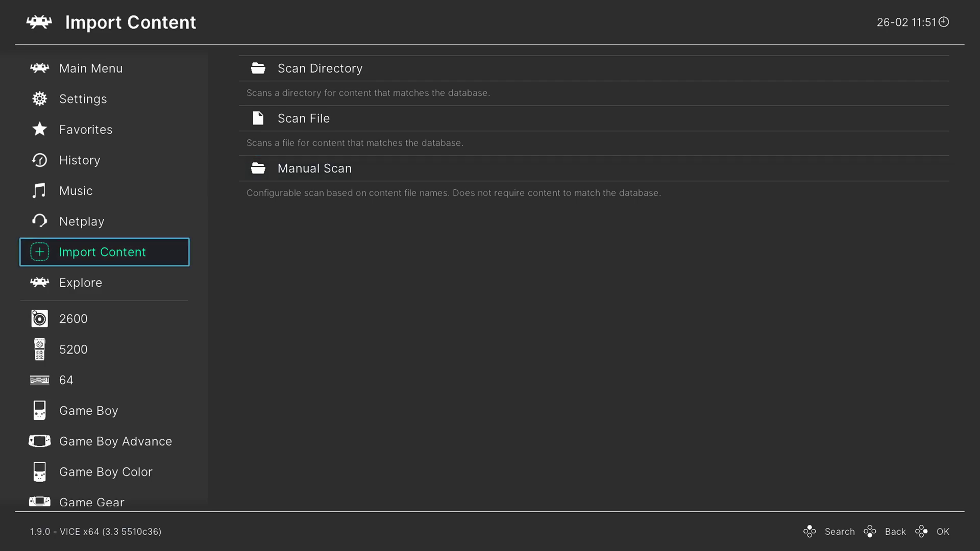
key("Down")
key("Down")
key("Down")
key("Down")
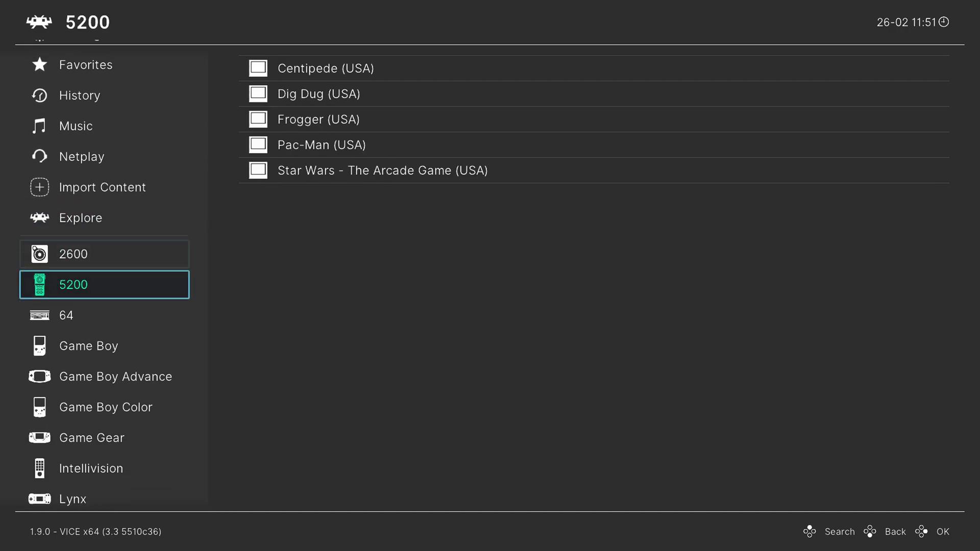
key("Right")
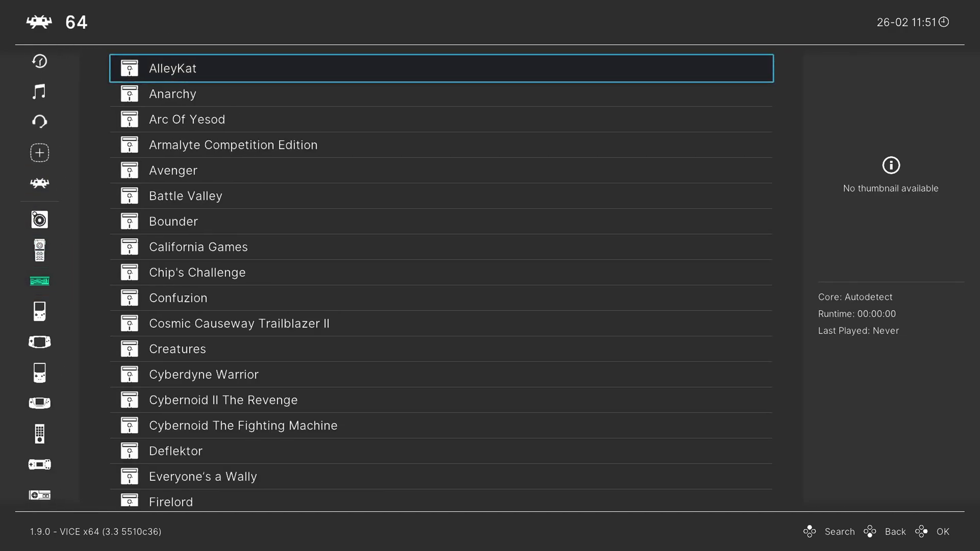
- Scroll down the scanned C64 game list and open the selected game's entry actions
key("Down")
key("Down")
key("Down")
key("Down")
key("Down")
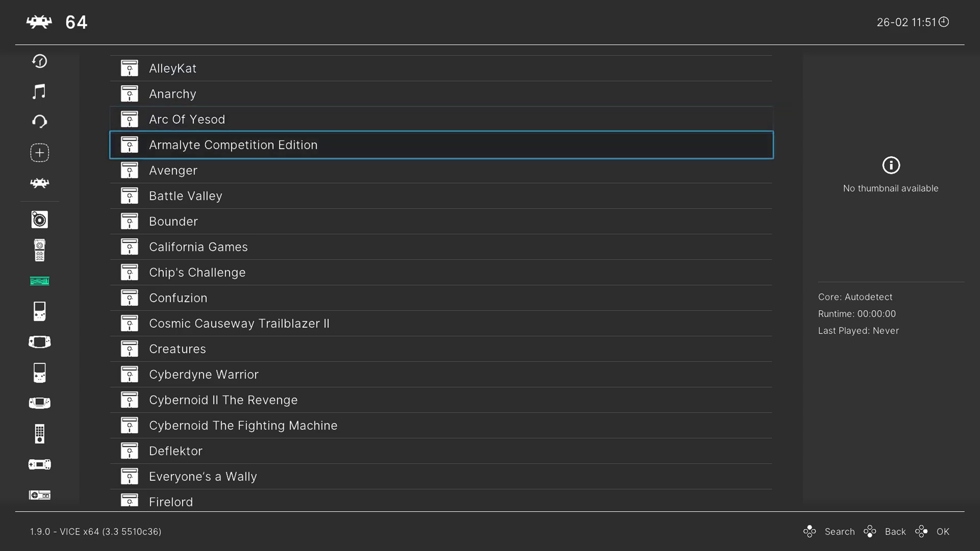
key("Down")
key("Down")
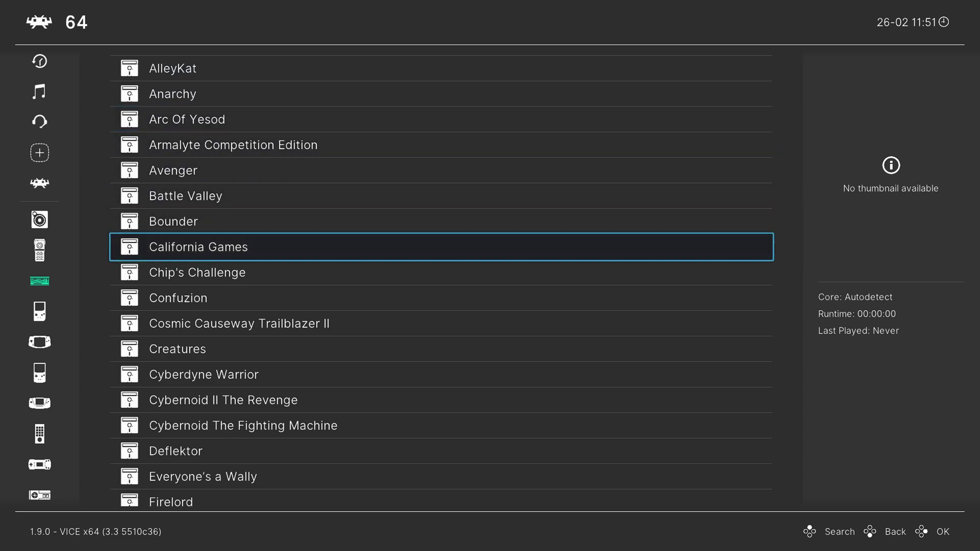
key("Down")
key("Down")
key("Down")
key("Down")
key("Down")
key("Down")
key("Down")
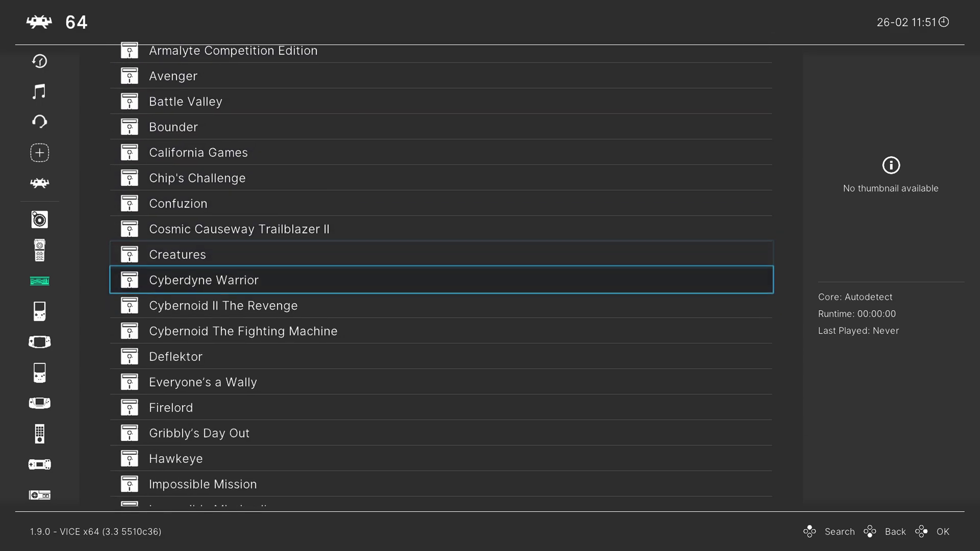
key("Down")
key("Down")
key("Down")
key("Down")
key("Down")
key("Down")
key("Down")
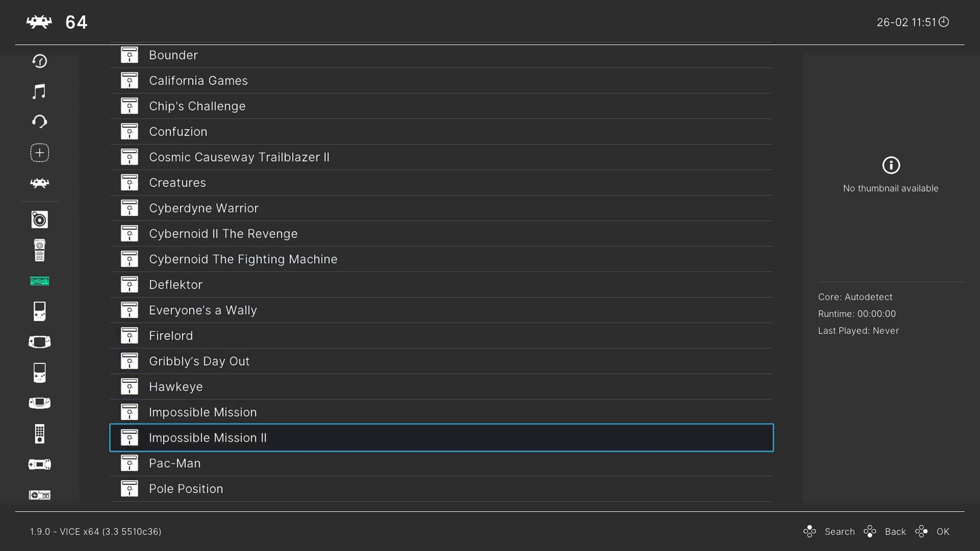
key("Down")
key("Return")
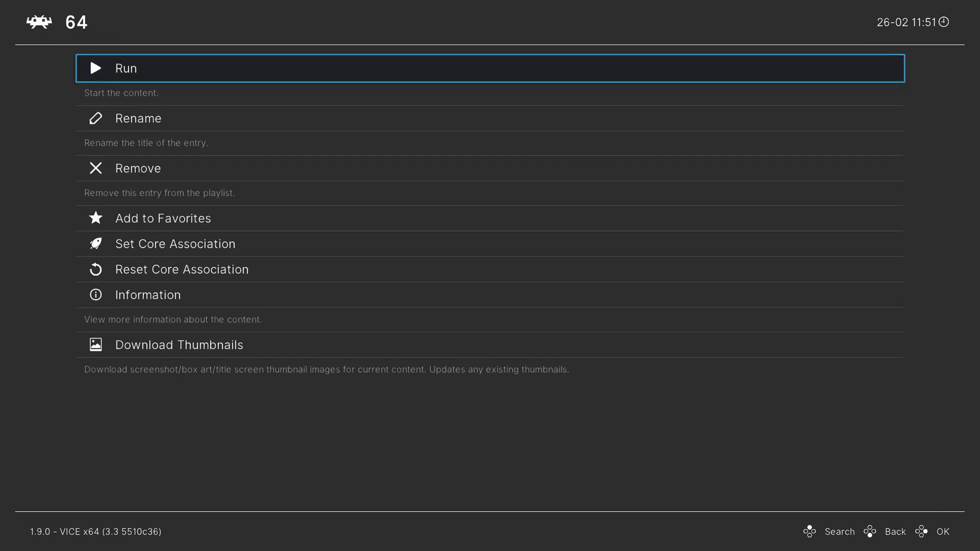